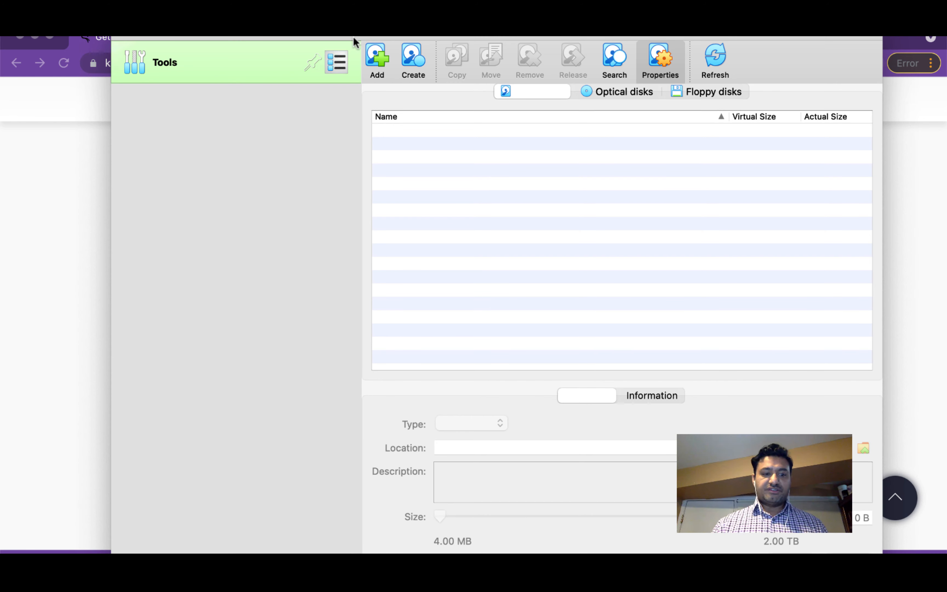
Step: Open the downloaded kali-linux-2021.3-virtualbox-amd64.ova image from the Kali Linux download page for import into VirtualBox
left_click(91, 515)
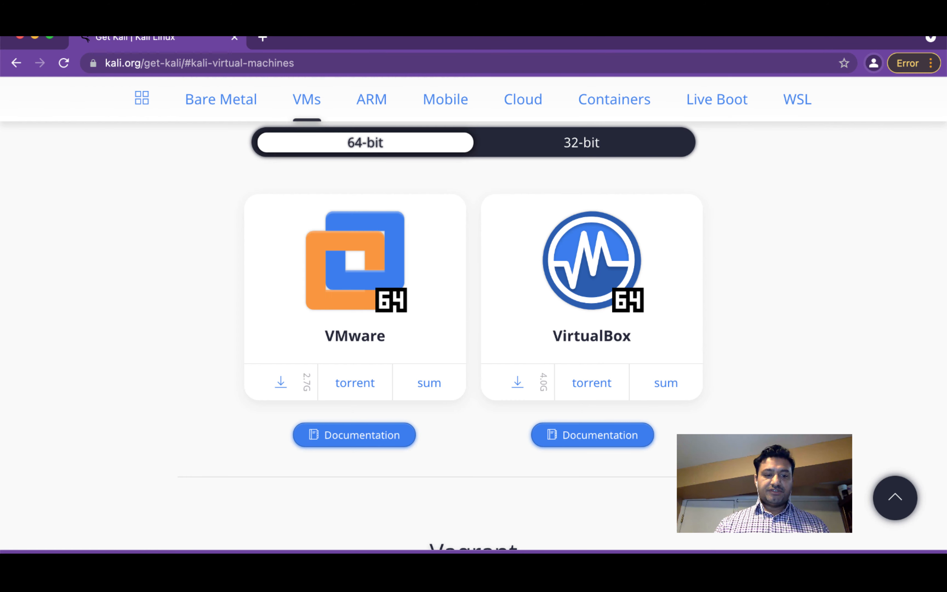
left_click(171, 570)
left_click(186, 508)
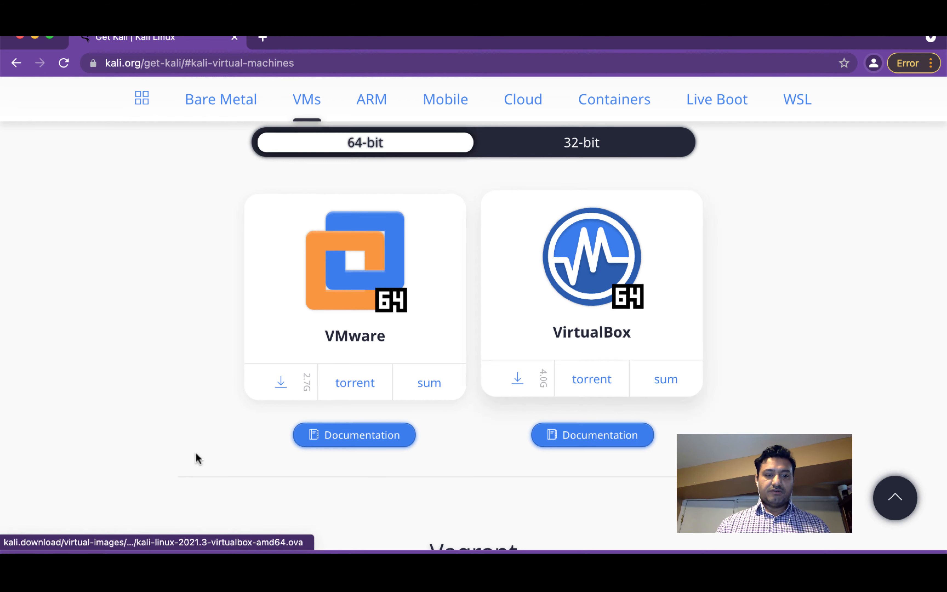
left_click(171, 569)
left_click(187, 513)
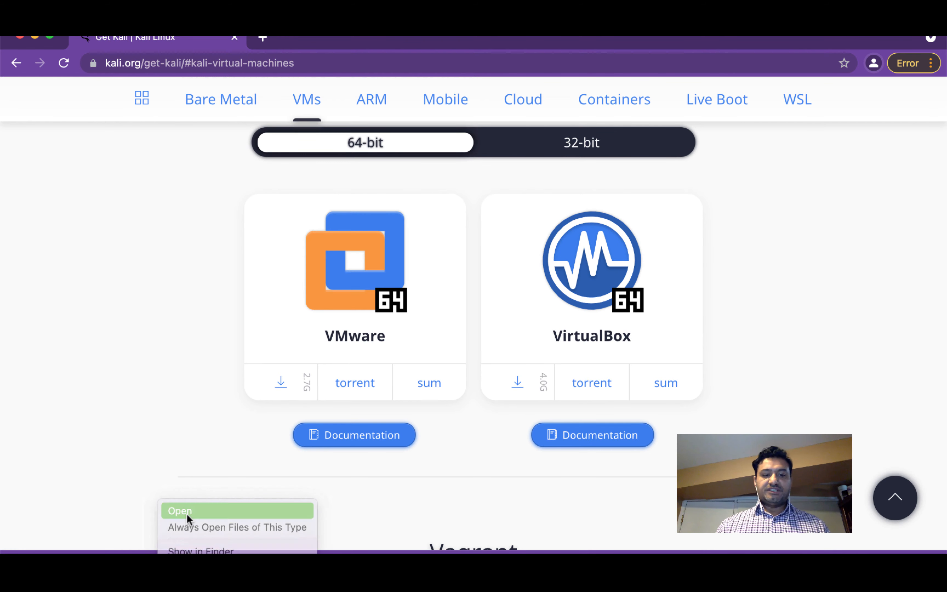
left_click(36, 517)
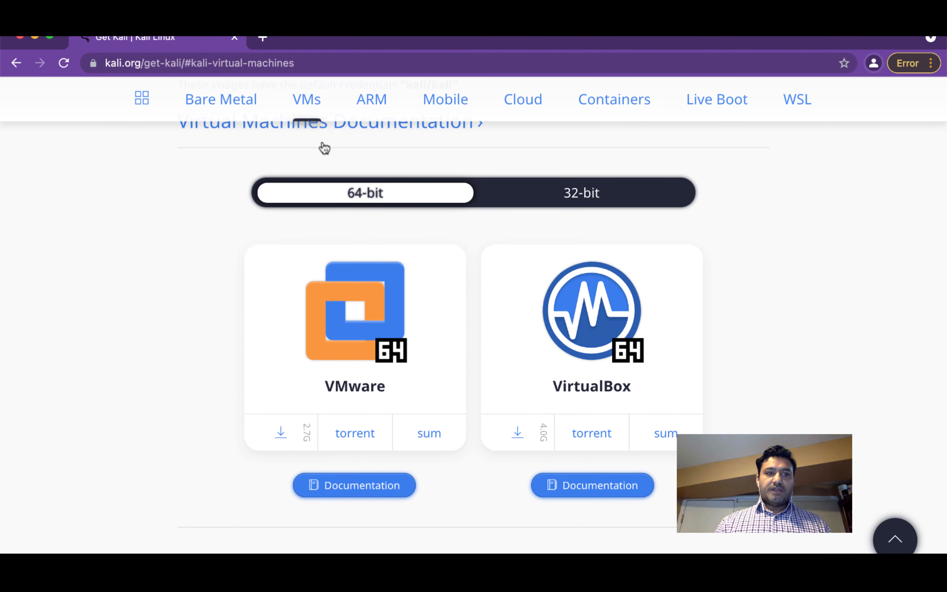
mouse_move(441, 552)
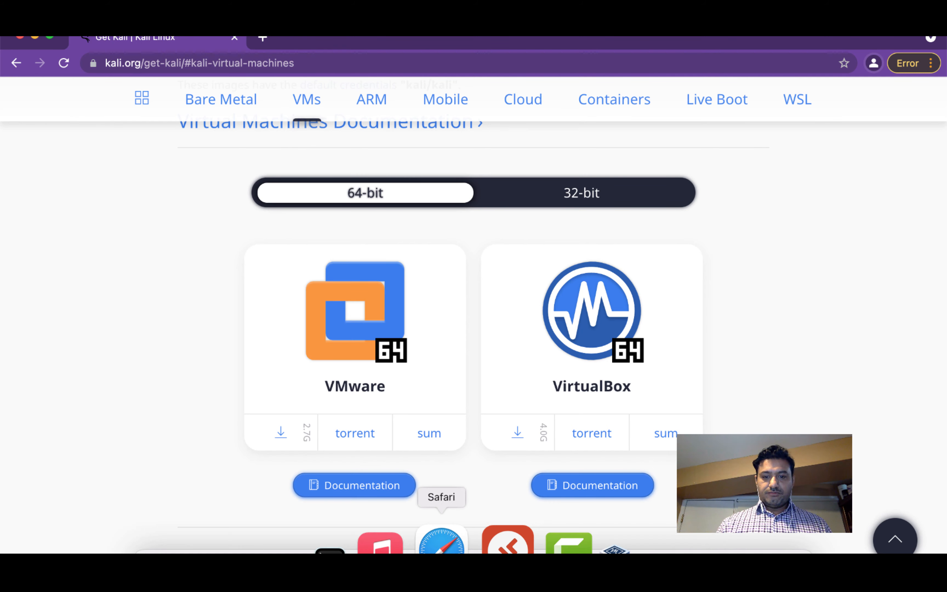
left_click(545, 538)
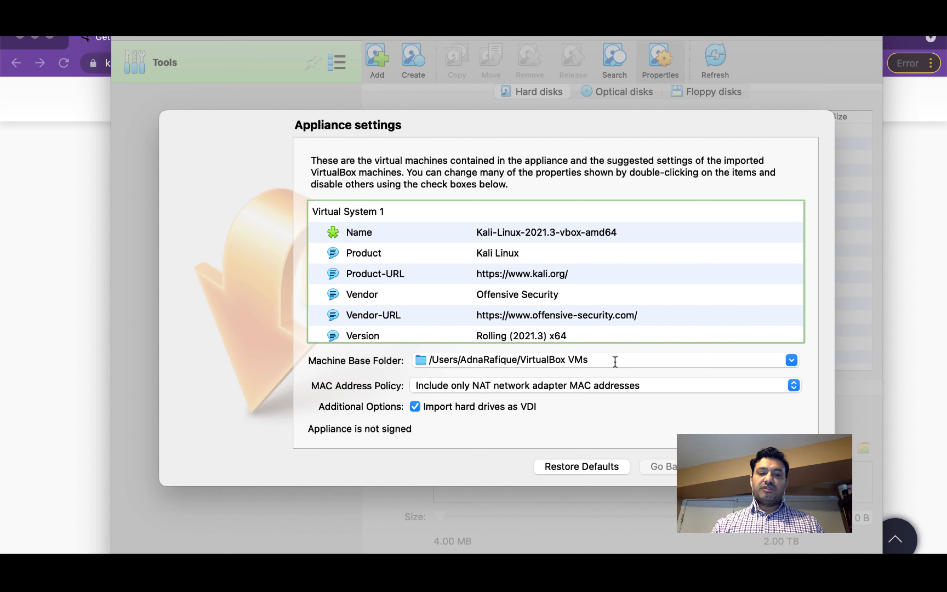
Step: Review the machine base folder and MAC address policy choices, keeping "Include only NAT network adapter MAC addresses"
left_click_drag(615, 361, 392, 362)
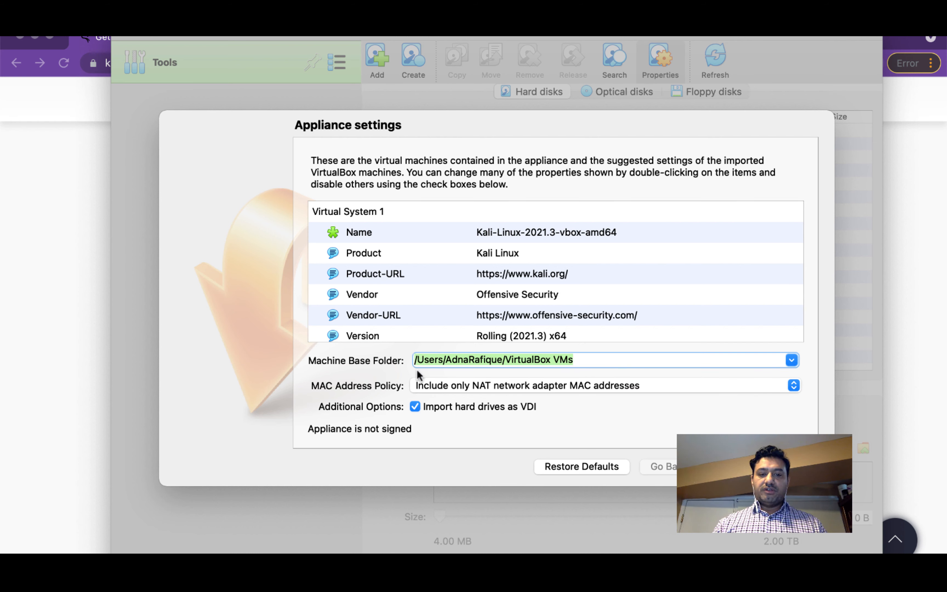
left_click(671, 391)
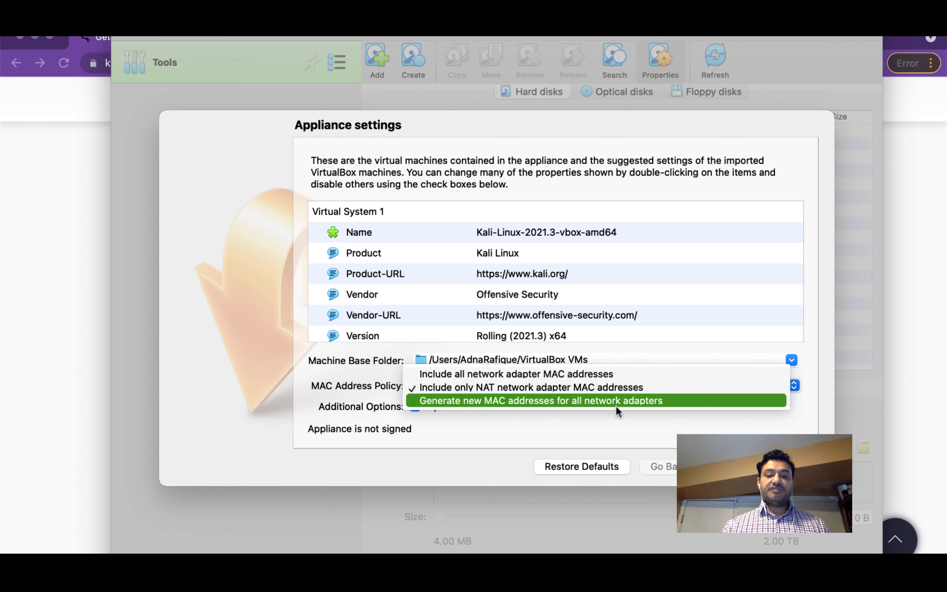
left_click(463, 385)
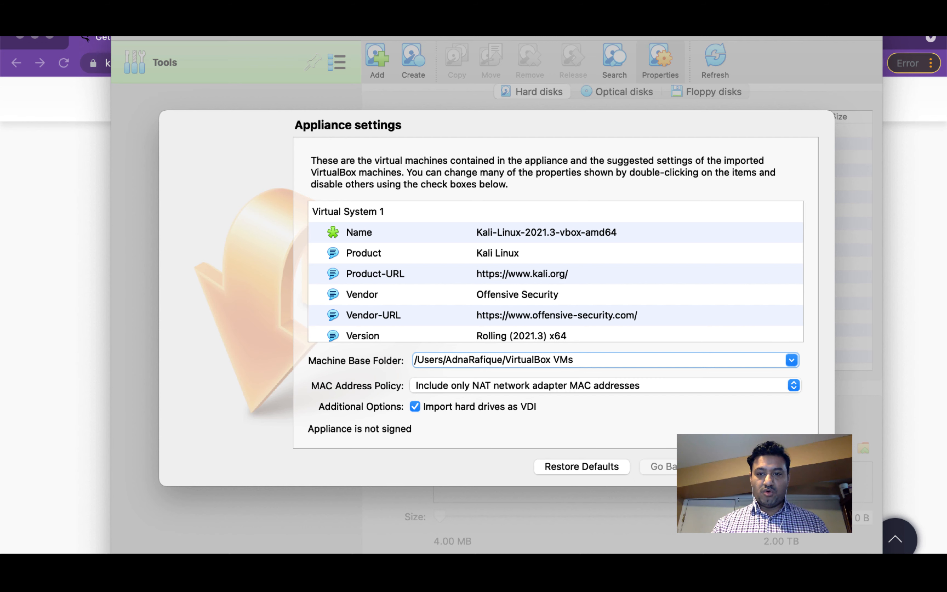
Step: Import the Kali-Linux-2021.3-vbox-amd64 appliance and agree to its GPL v3 licence terms
left_click(733, 466)
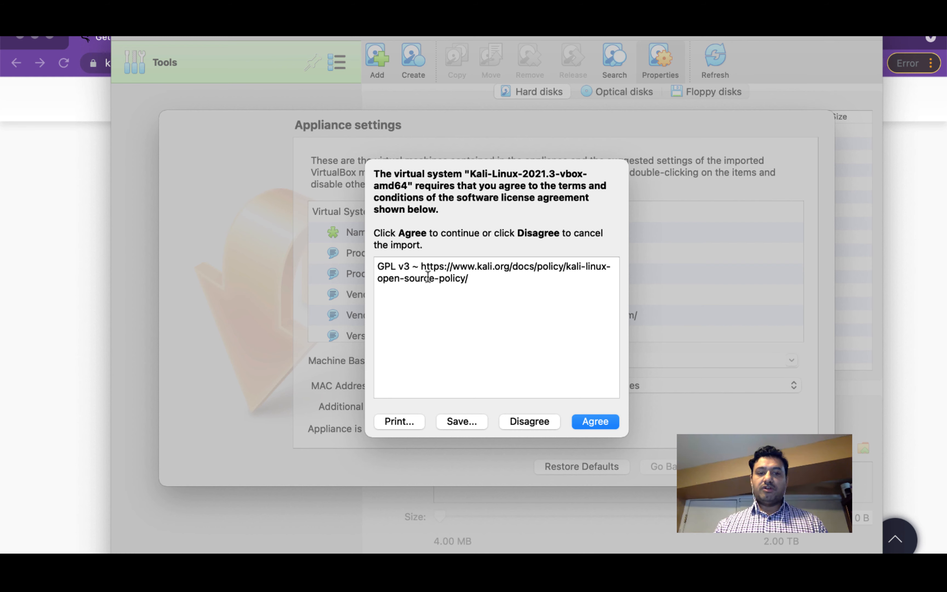
left_click_drag(482, 279, 415, 267)
left_click(460, 304)
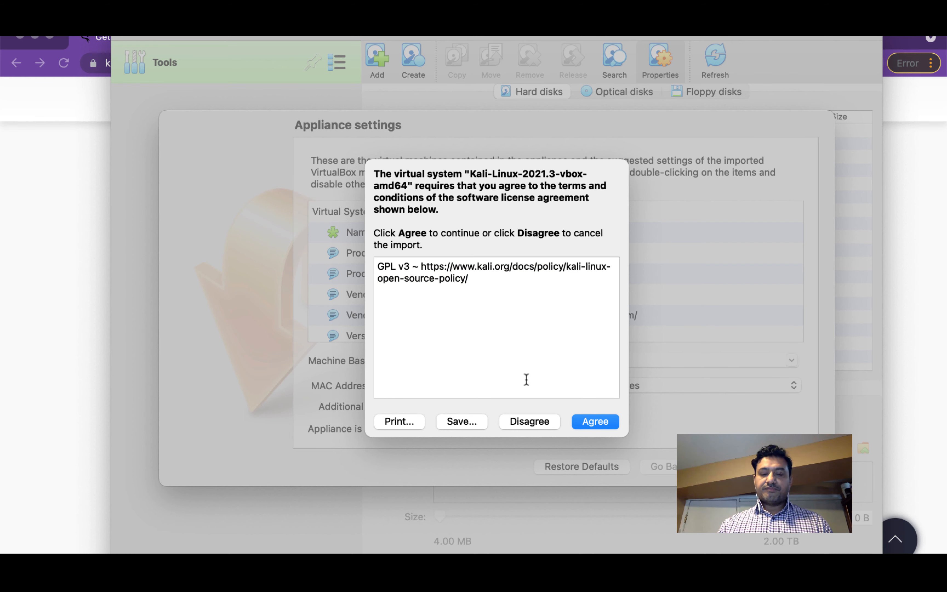
left_click(590, 424)
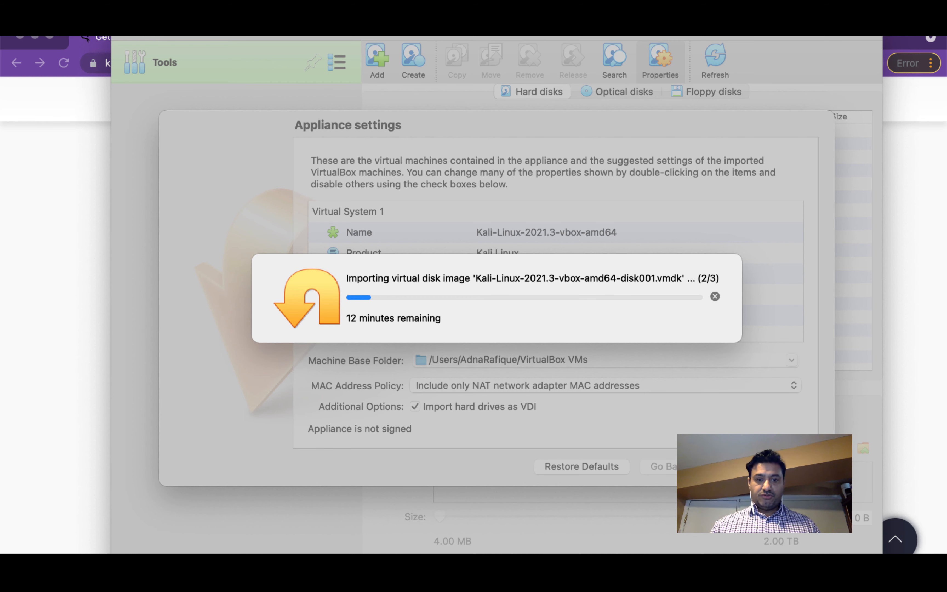
Step: Switch to the whiteboard drawing app with a blank canvas while the import runs
mouse_move(433, 552)
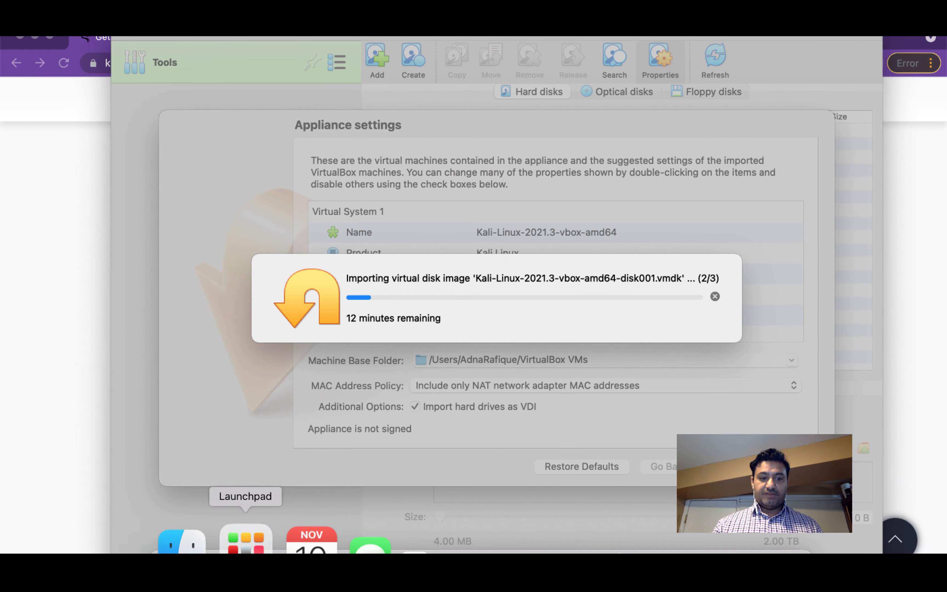
left_click(246, 542)
left_click(134, 441)
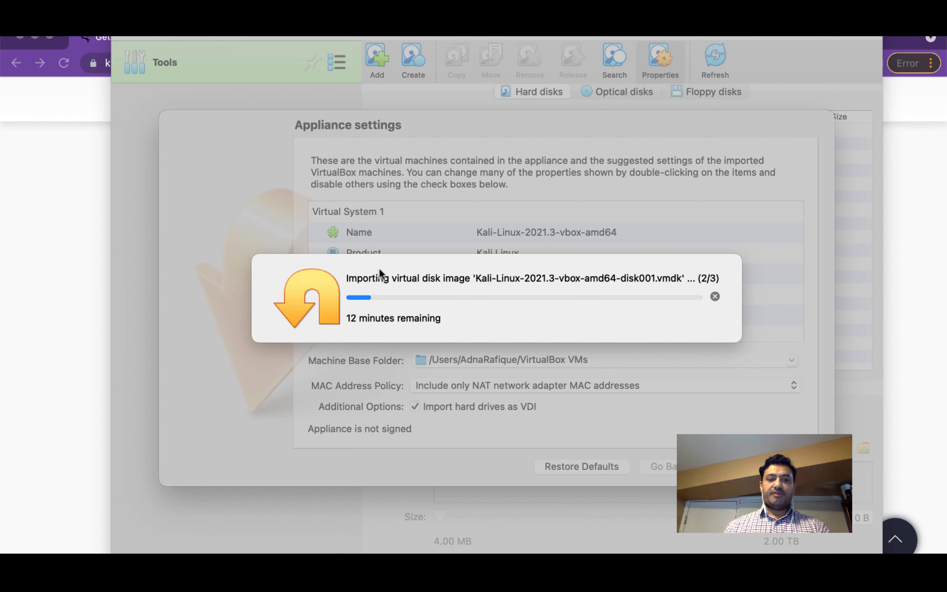
key("super+Tab")
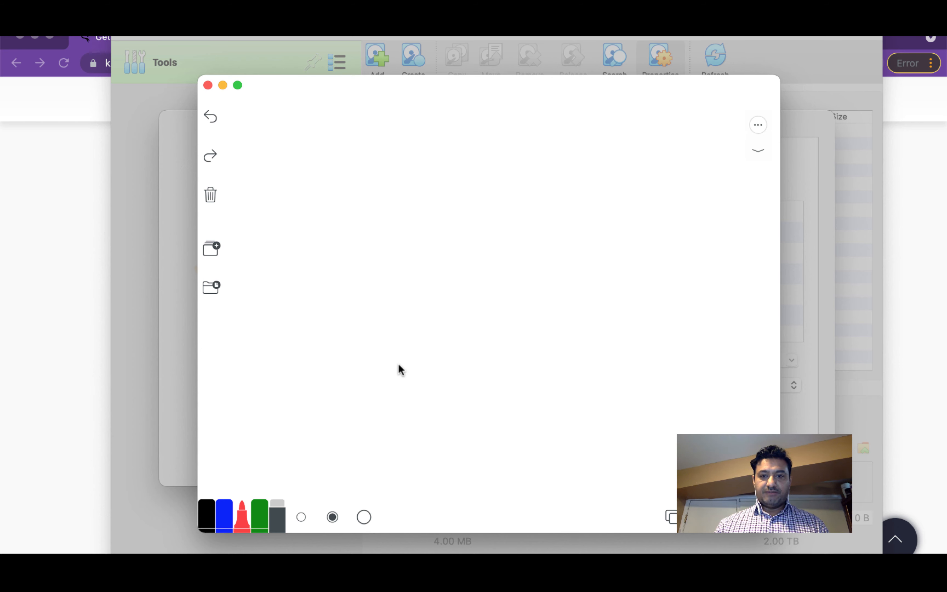
Step: Draw a large empty red rectangle in the lower half of the whiteboard to represent the computer
left_click(242, 517)
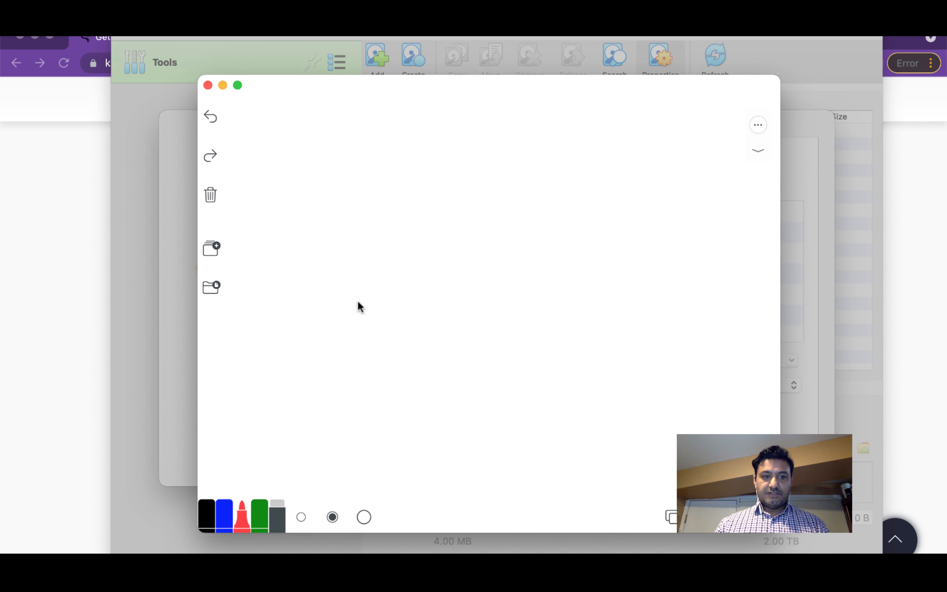
left_click_drag(375, 240, 457, 260)
key("super+z")
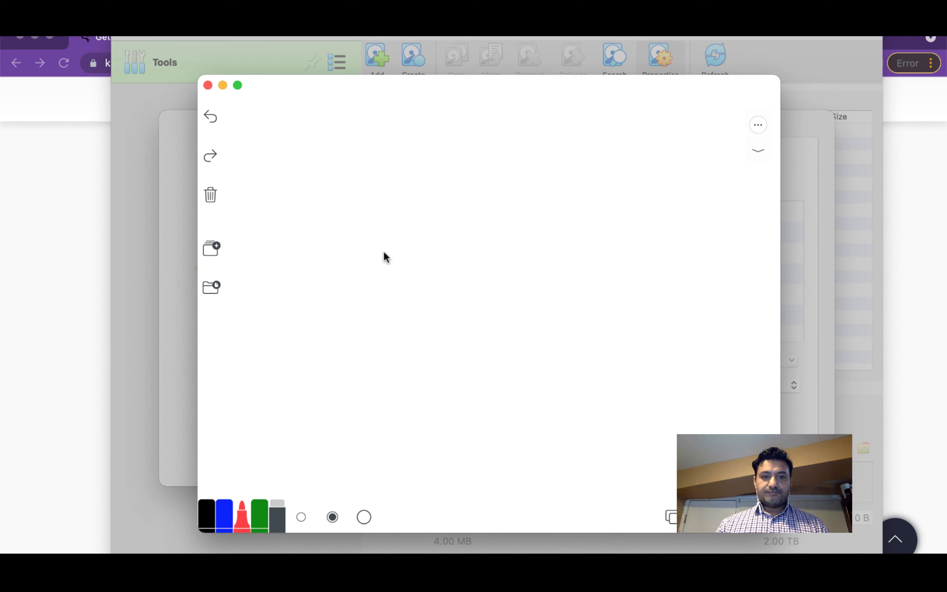
left_click_drag(370, 277, 375, 410)
mouse_move(373, 277)
left_mouse_down()
mouse_move(633, 288)
mouse_move(704, 272)
mouse_move(720, 400)
mouse_move(379, 402)
left_mouse_up()
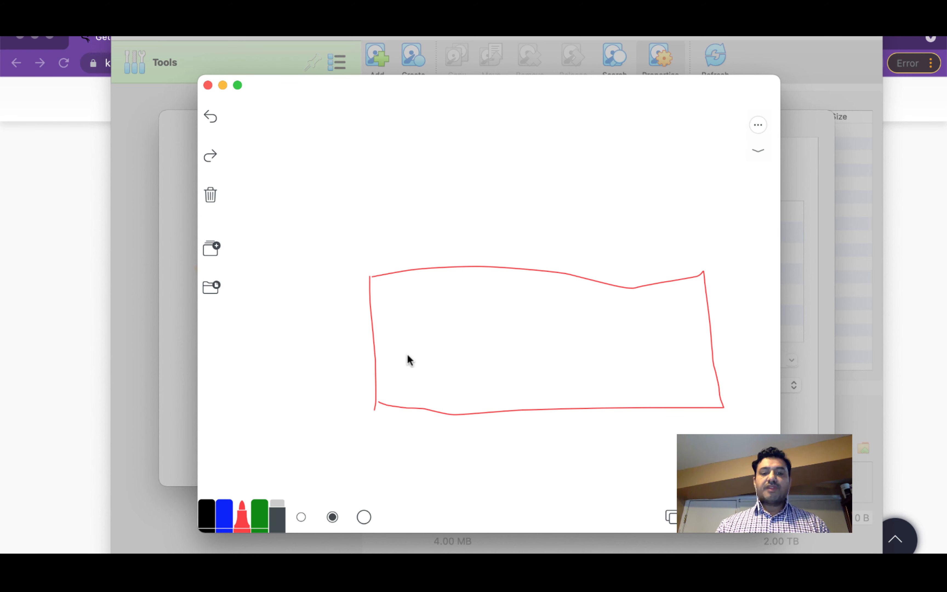
Step: Handwrite the labels 8GB, CPU, SSD and OS in red inside the rectangle
mouse_move(419, 316)
left_mouse_down()
mouse_move(416, 323)
mouse_move(414, 313)
mouse_move(428, 311)
mouse_move(469, 323)
left_mouse_up()
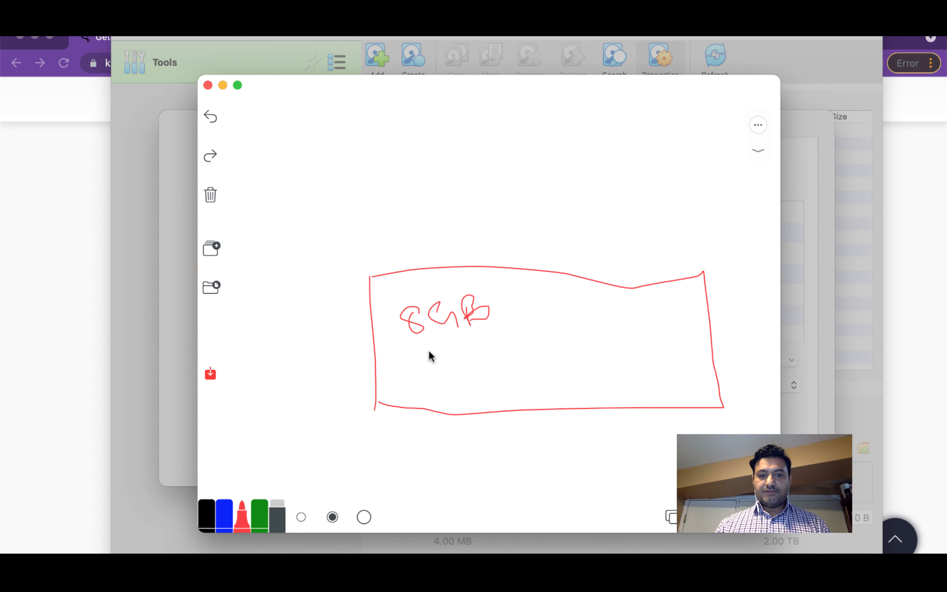
mouse_move(431, 351)
left_mouse_down()
mouse_move(440, 379)
mouse_move(454, 380)
mouse_move(454, 362)
mouse_move(471, 380)
mouse_move(485, 346)
left_mouse_up()
left_click(452, 356)
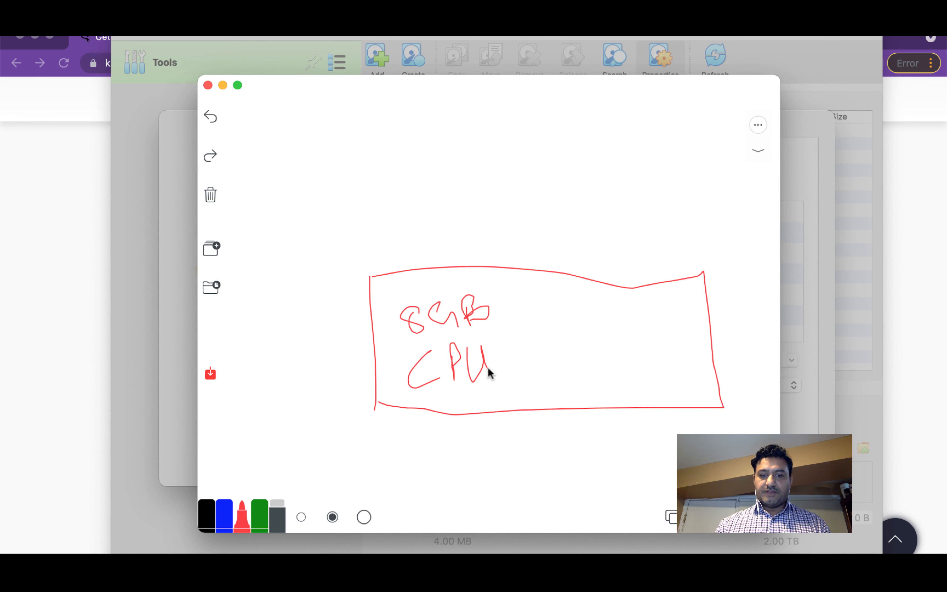
mouse_move(549, 310)
left_mouse_down()
mouse_move(550, 328)
mouse_move(595, 322)
left_mouse_up()
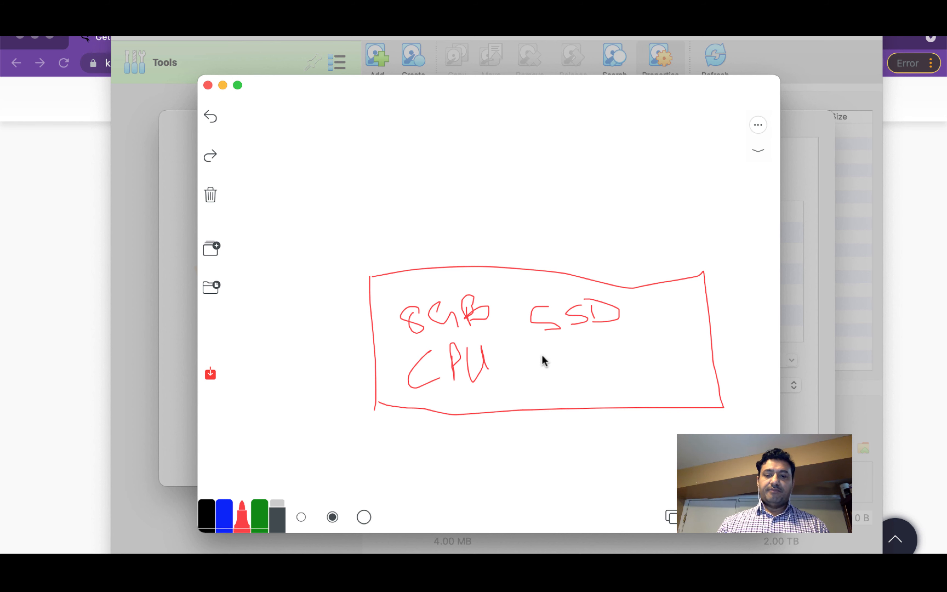
mouse_move(544, 361)
left_mouse_down()
mouse_move(567, 366)
mouse_move(558, 357)
mouse_move(591, 354)
mouse_move(598, 368)
mouse_move(578, 378)
left_mouse_up()
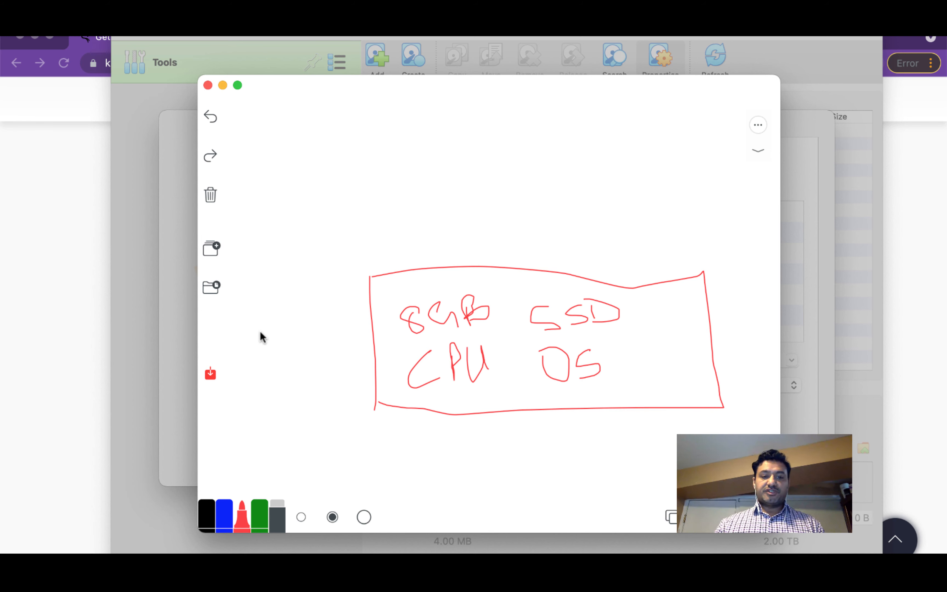
Step: Handwrite HOST beside the rectangle in red, with WIN, Mac and Linux listed below it
mouse_move(261, 332)
left_mouse_down()
mouse_move(262, 364)
mouse_move(279, 364)
mouse_move(297, 337)
left_mouse_up()
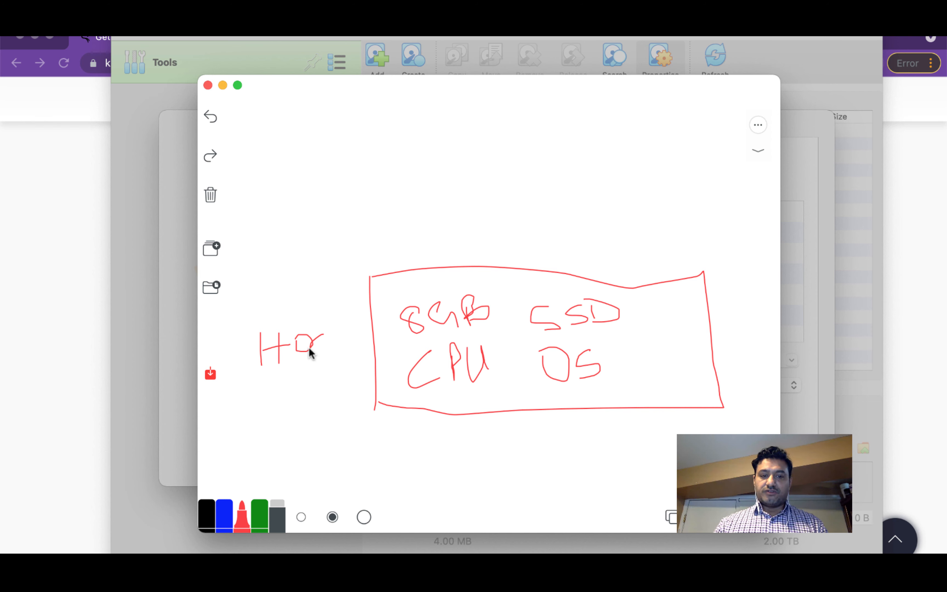
mouse_move(346, 333)
left_mouse_down()
mouse_move(354, 332)
mouse_move(344, 360)
left_mouse_up()
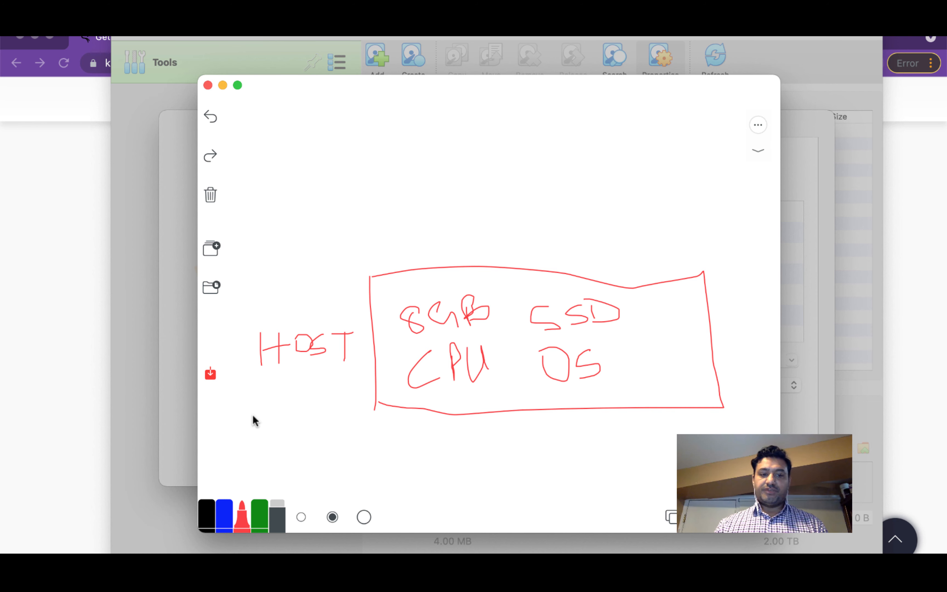
mouse_move(259, 439)
left_mouse_down()
mouse_move(274, 422)
mouse_move(277, 386)
mouse_move(303, 432)
mouse_move(324, 422)
mouse_move(325, 402)
left_mouse_up()
mouse_move(337, 458)
left_mouse_down()
mouse_move(337, 434)
mouse_move(353, 435)
mouse_move(355, 446)
mouse_move(404, 445)
mouse_move(358, 478)
mouse_move(383, 486)
mouse_move(385, 470)
left_mouse_up()
left_click(386, 465)
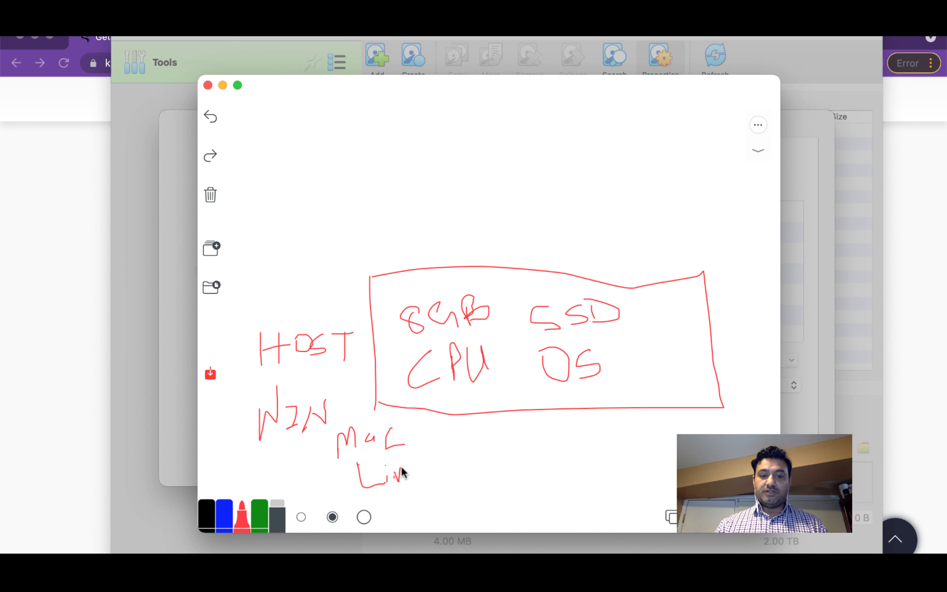
left_click_drag(411, 465, 450, 472)
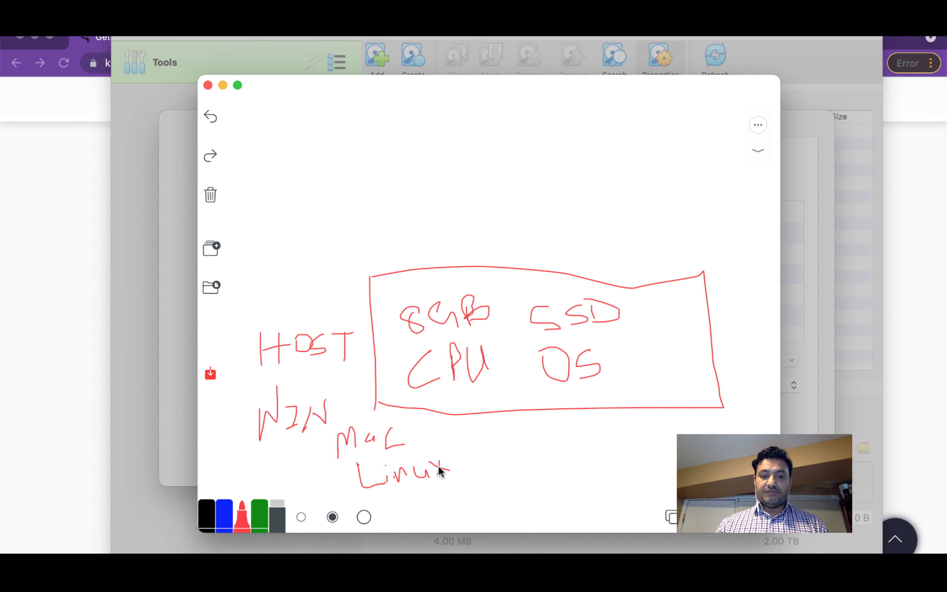
Step: Move the whiteboard window aside to check the appliance import progress in VirtualBox, and return to the drawing
left_click_drag(429, 88, 573, 89)
left_click(306, 231)
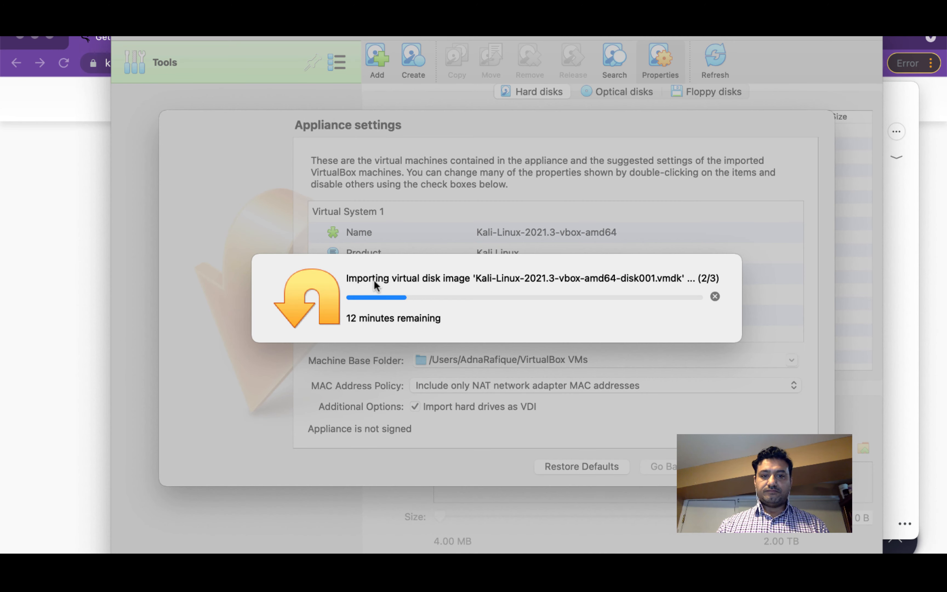
key("super+Tab")
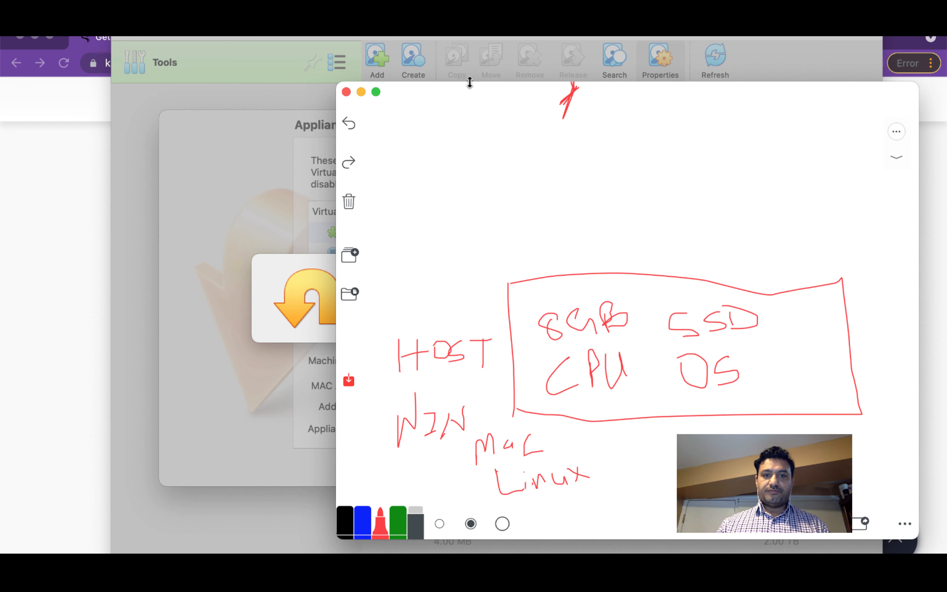
left_click_drag(463, 84, 312, 81)
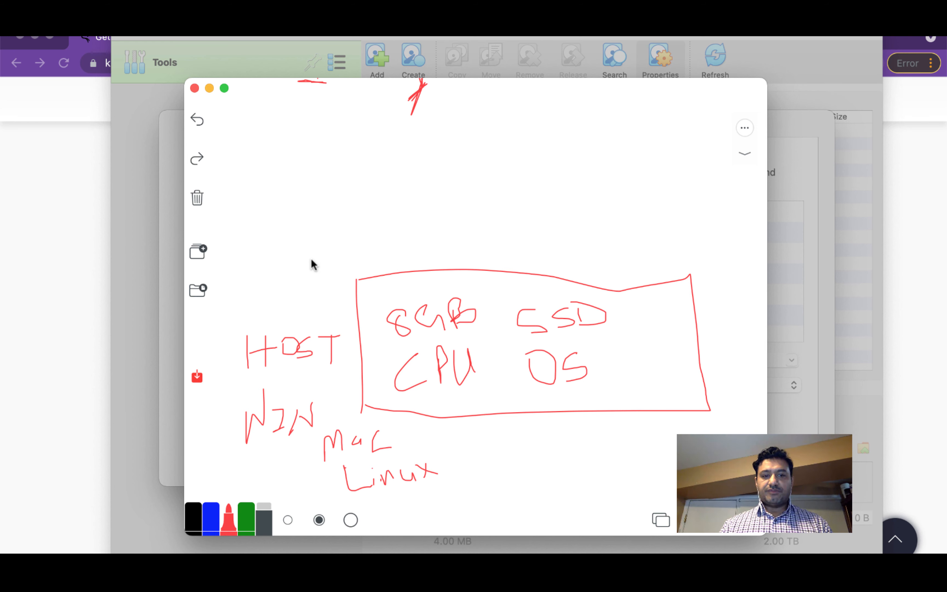
Step: Draw a long horizontal band of red, blue and black strokes above the rectangle as a separate layer
left_click_drag(309, 258, 691, 248)
left_click(211, 515)
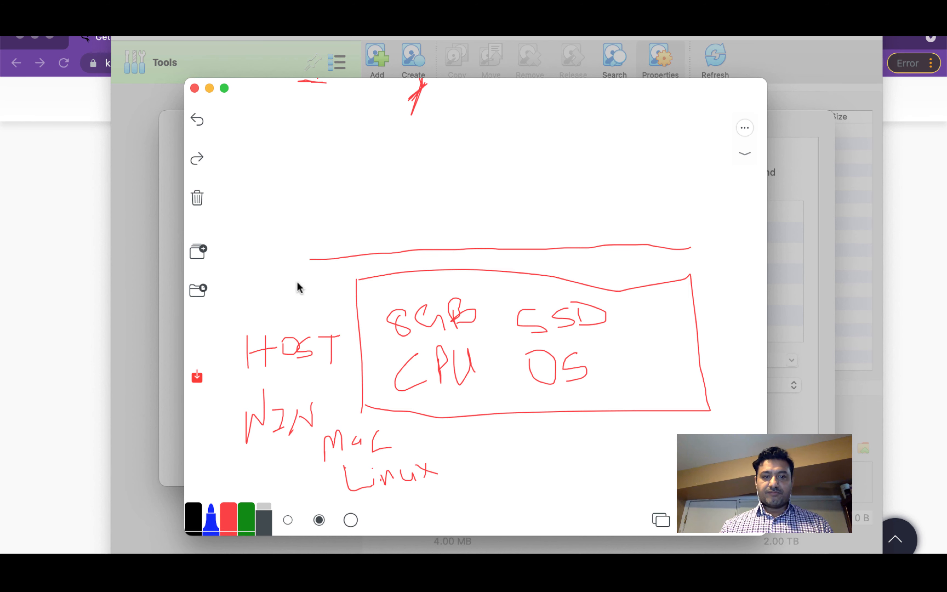
mouse_move(308, 250)
left_mouse_down()
mouse_move(693, 241)
mouse_move(529, 236)
mouse_move(359, 252)
mouse_move(673, 252)
mouse_move(695, 223)
mouse_move(448, 236)
mouse_move(318, 226)
mouse_move(306, 267)
mouse_move(311, 245)
mouse_move(516, 226)
mouse_move(721, 235)
mouse_move(305, 248)
mouse_move(697, 232)
mouse_move(504, 268)
mouse_move(508, 253)
mouse_move(525, 251)
mouse_move(318, 255)
mouse_move(489, 235)
mouse_move(687, 237)
left_mouse_up()
left_click(193, 516)
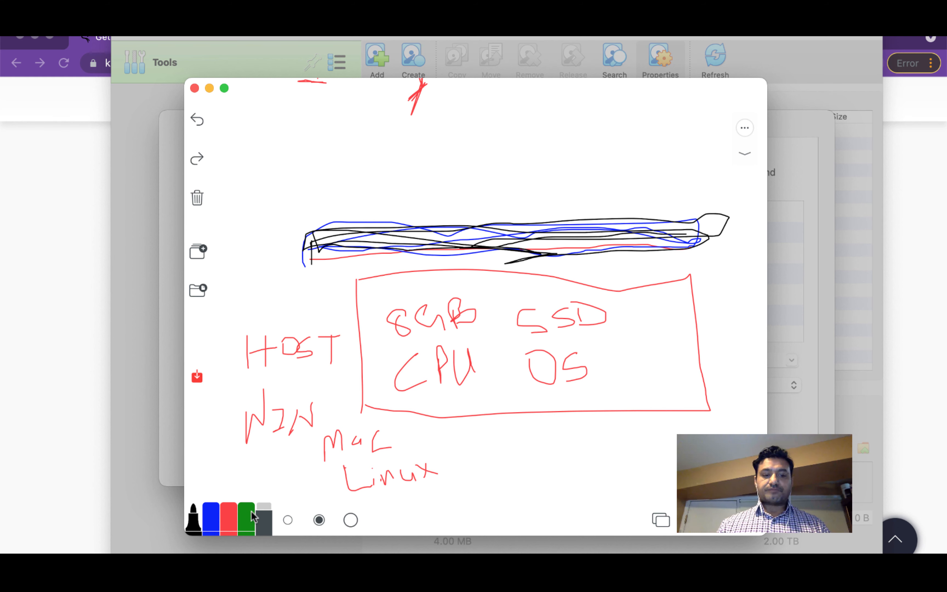
Step: Handwrite "Oracle VB" in green above the horizontal band to label the layer
left_click(246, 517)
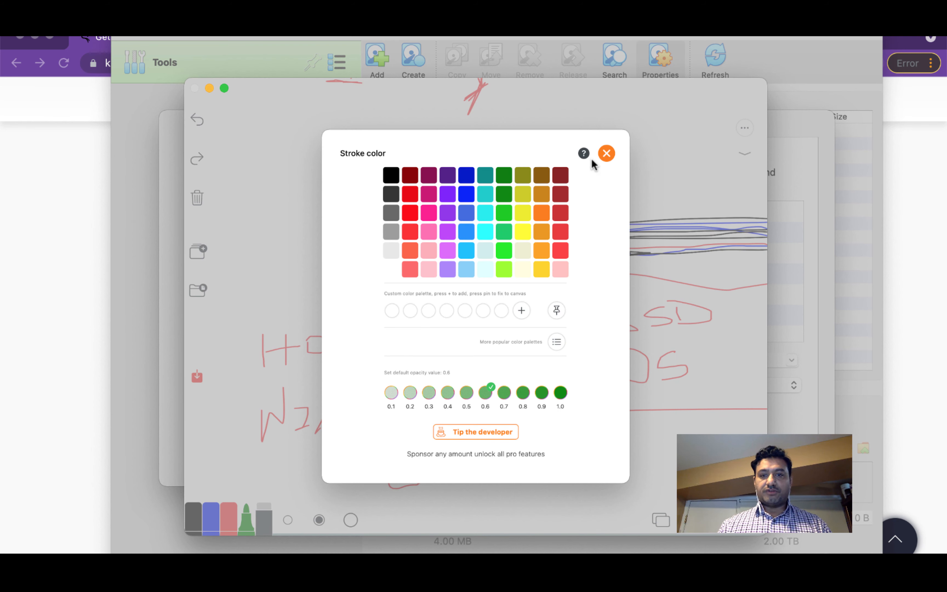
left_click(607, 153)
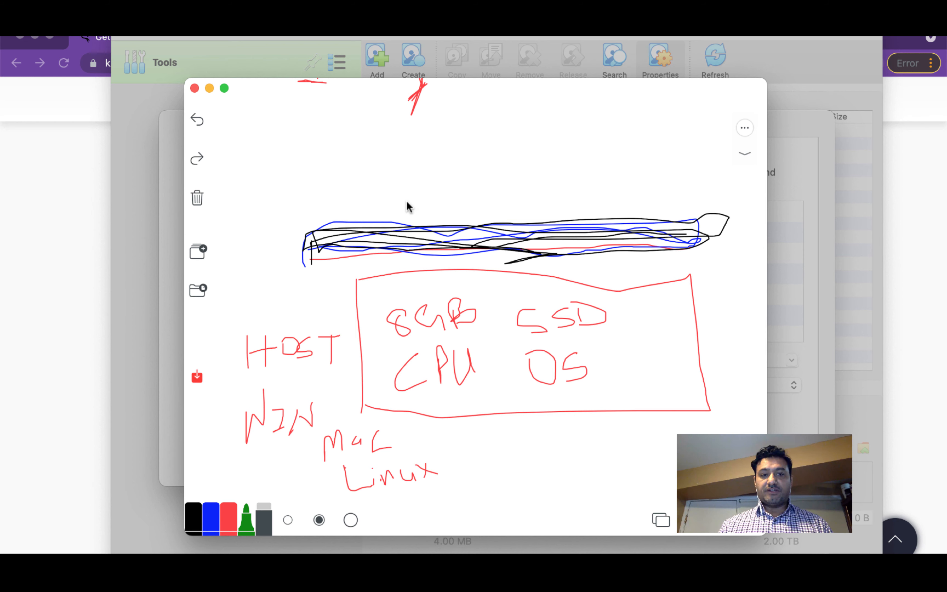
mouse_move(407, 202)
left_mouse_down()
mouse_move(419, 217)
mouse_move(411, 203)
mouse_move(435, 208)
mouse_move(452, 190)
left_mouse_up()
left_click_drag(466, 206, 496, 209)
mouse_move(504, 184)
left_mouse_down()
mouse_move(521, 213)
mouse_move(577, 214)
mouse_move(582, 188)
mouse_move(601, 205)
left_mouse_up()
Step: Handwrite "HyperVISOR" in red above the green Oracle VB label
mouse_move(378, 93)
left_mouse_down()
mouse_move(607, 110)
mouse_move(364, 82)
mouse_move(373, 103)
left_mouse_up()
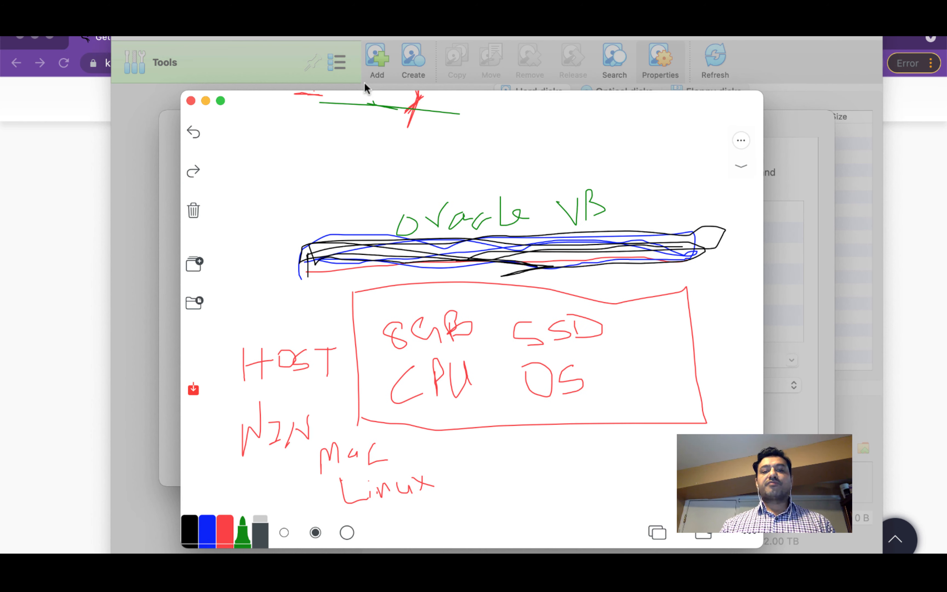
left_click(225, 532)
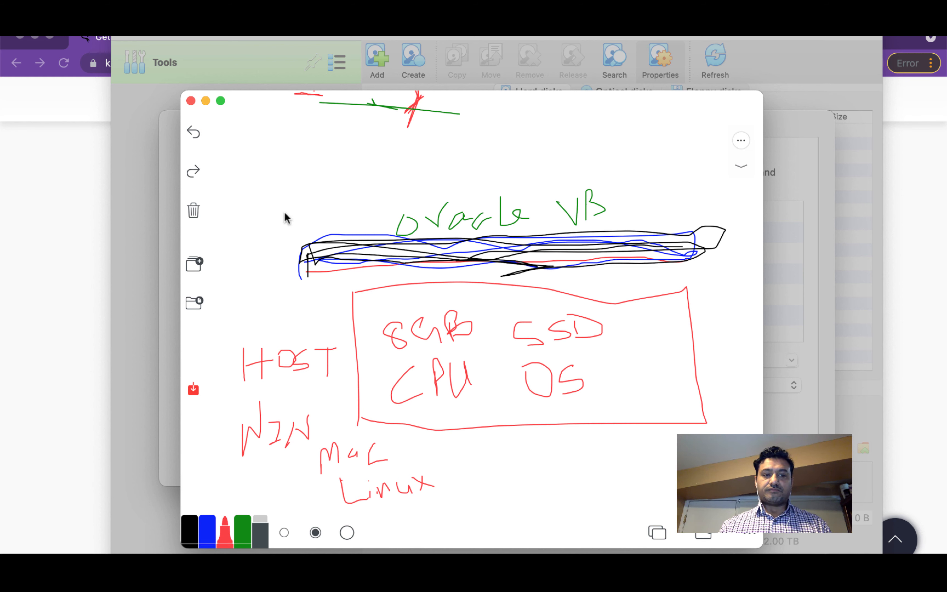
left_click_drag(305, 181, 305, 221)
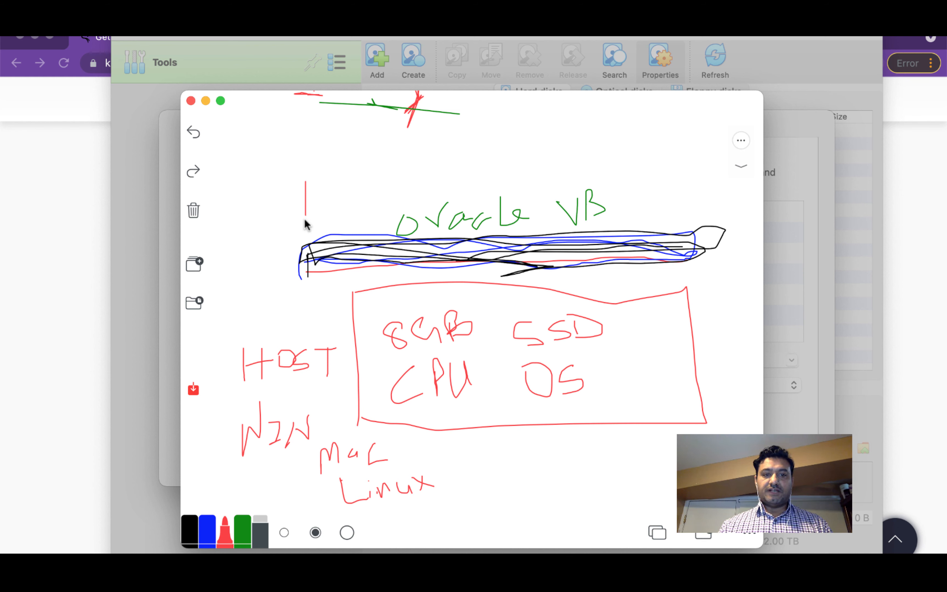
left_click_drag(328, 179, 328, 201)
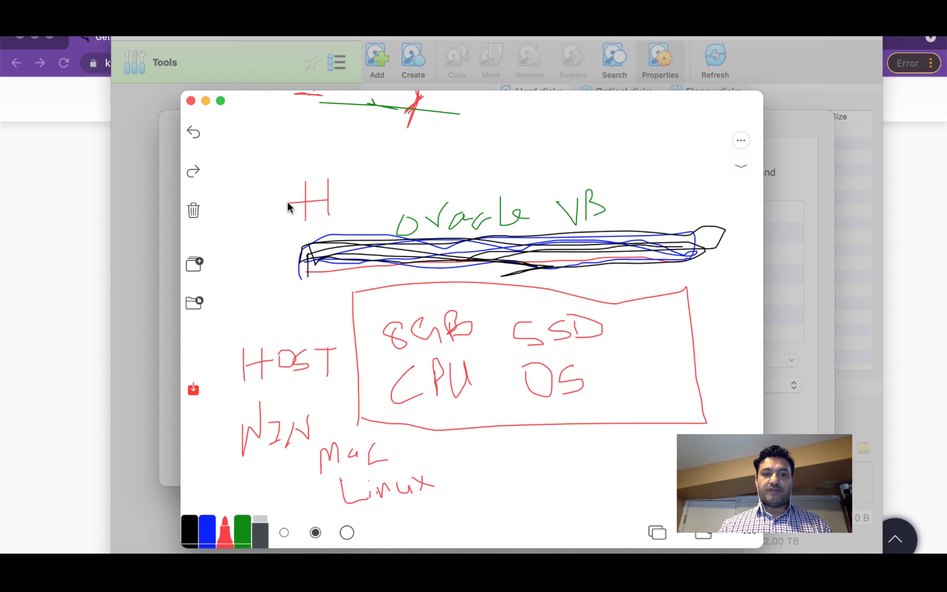
mouse_move(334, 195)
left_mouse_down()
mouse_move(348, 196)
mouse_move(346, 215)
mouse_move(370, 213)
left_mouse_up()
left_click_drag(370, 183, 374, 200)
mouse_move(381, 195)
left_mouse_down()
mouse_move(401, 200)
mouse_move(432, 169)
mouse_move(456, 173)
mouse_move(457, 133)
mouse_move(465, 174)
mouse_move(508, 138)
mouse_move(507, 174)
mouse_move(505, 150)
mouse_move(543, 141)
mouse_move(553, 161)
left_mouse_up()
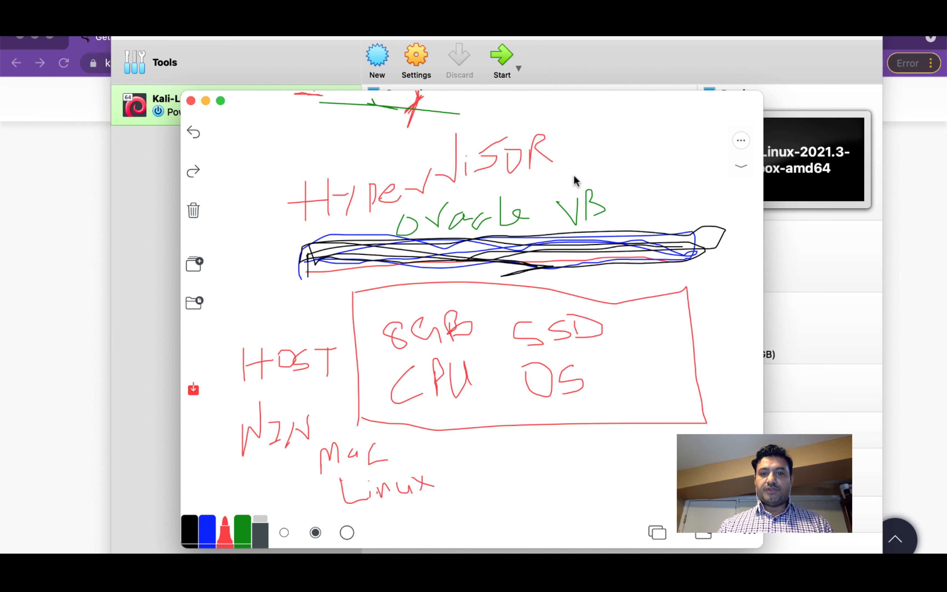
Step: Move the whiteboard aside and review the imported Kali-Linux-2021.3-vbox-amd64 machine's details in VirtualBox, from system through description
left_click_drag(605, 95, 146, 129)
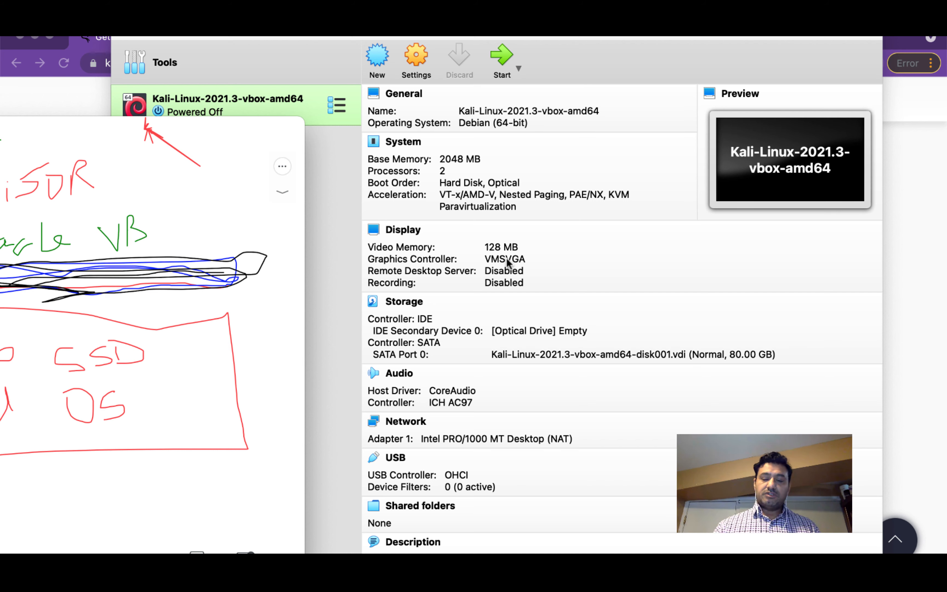
scroll(538, 374, "down", 3)
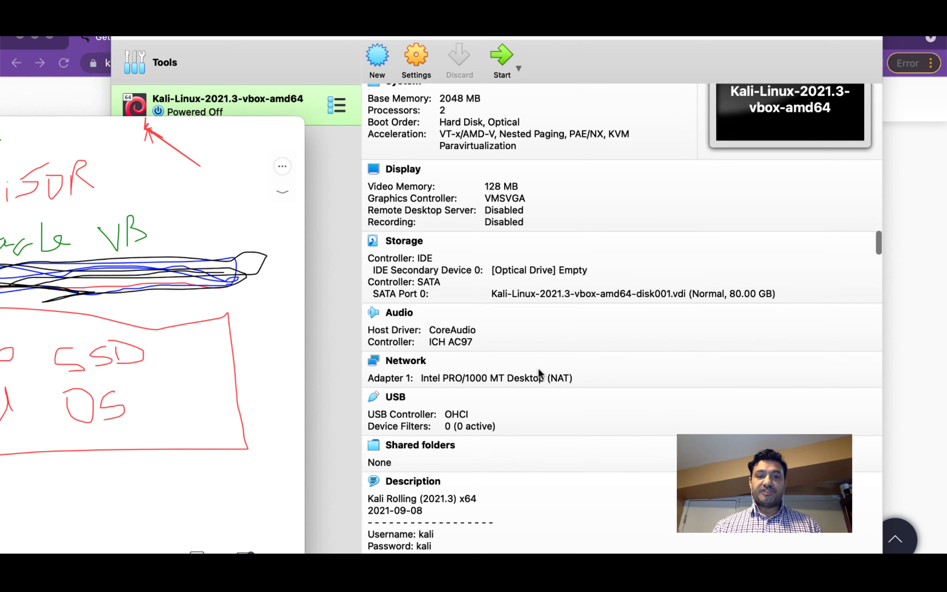
scroll(539, 374, "down", 1)
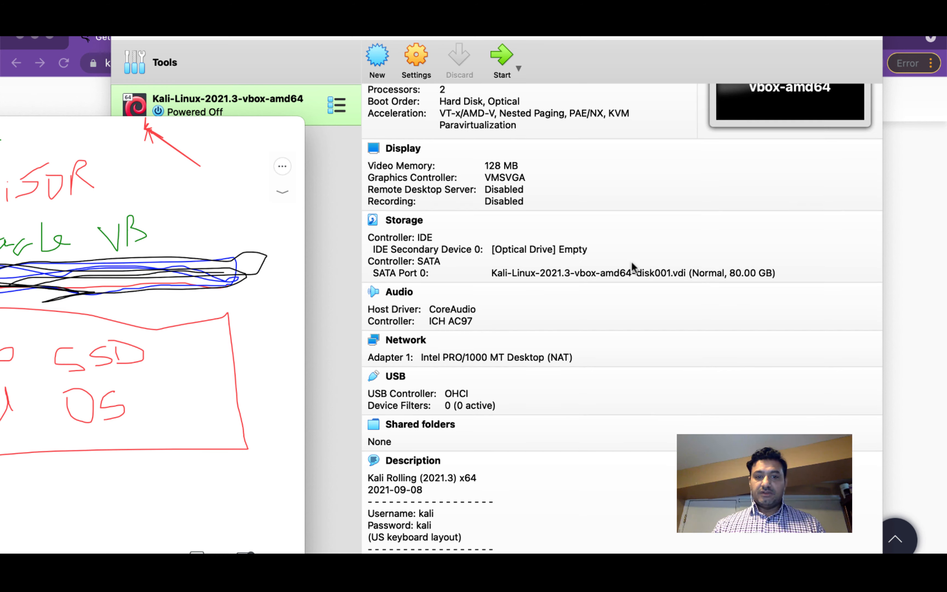
scroll(632, 263, "down", 5)
scroll(634, 267, "up", 3)
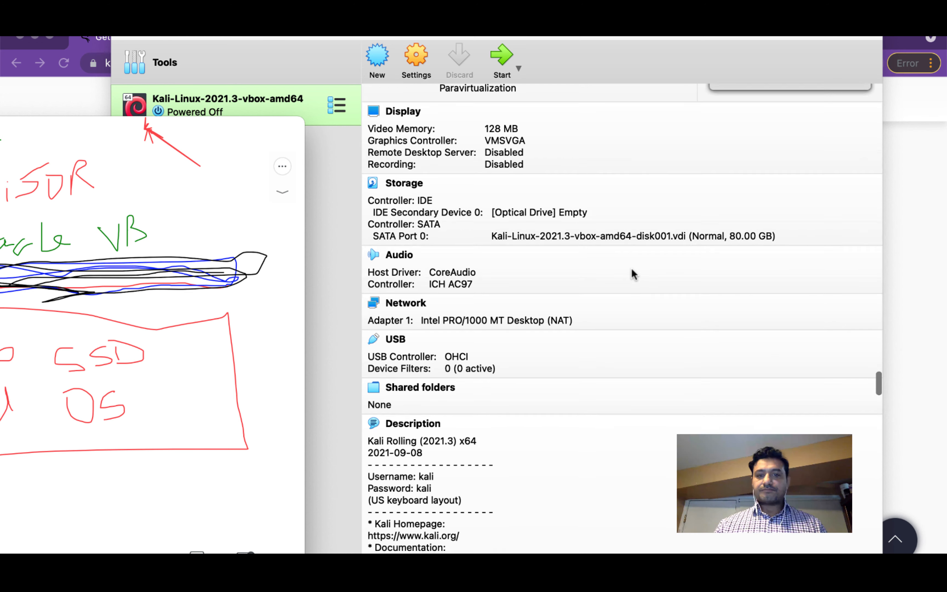
scroll(632, 270, "down", 3)
scroll(615, 333, "down", 2)
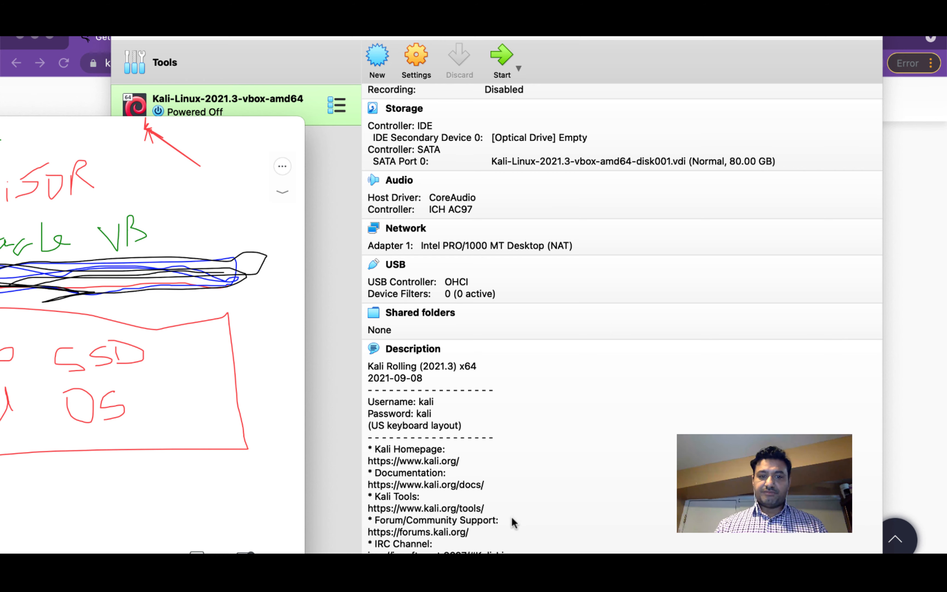
Step: Bring the whiteboard back and draw a small upright blue box above the VB label to represent a virtual machine
mouse_move(250, 127)
left_mouse_down()
mouse_move(548, 186)
mouse_move(709, 153)
left_mouse_up()
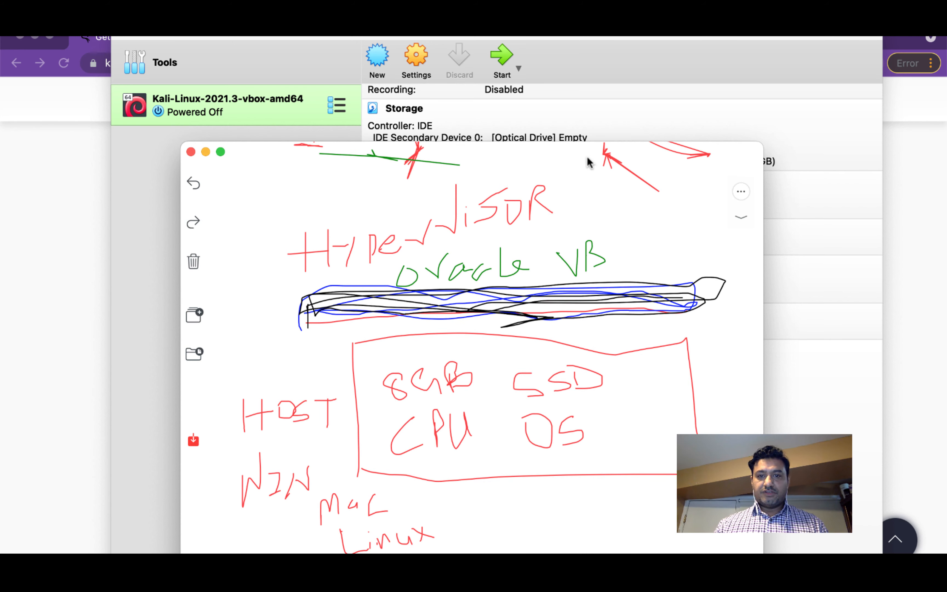
mouse_move(586, 158)
left_mouse_down()
mouse_move(585, 279)
mouse_move(583, 131)
left_mouse_up()
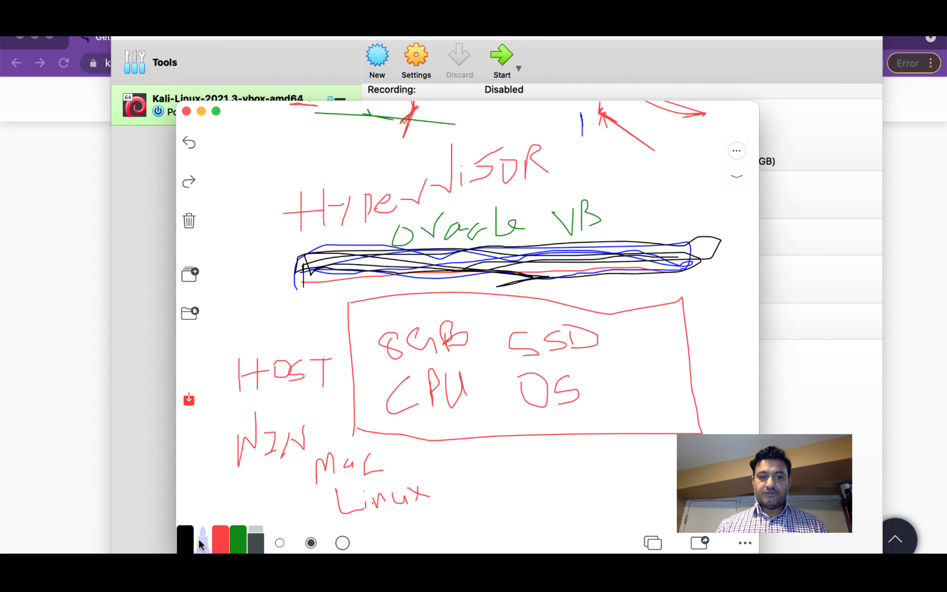
left_click(561, 98)
key("super+Tab")
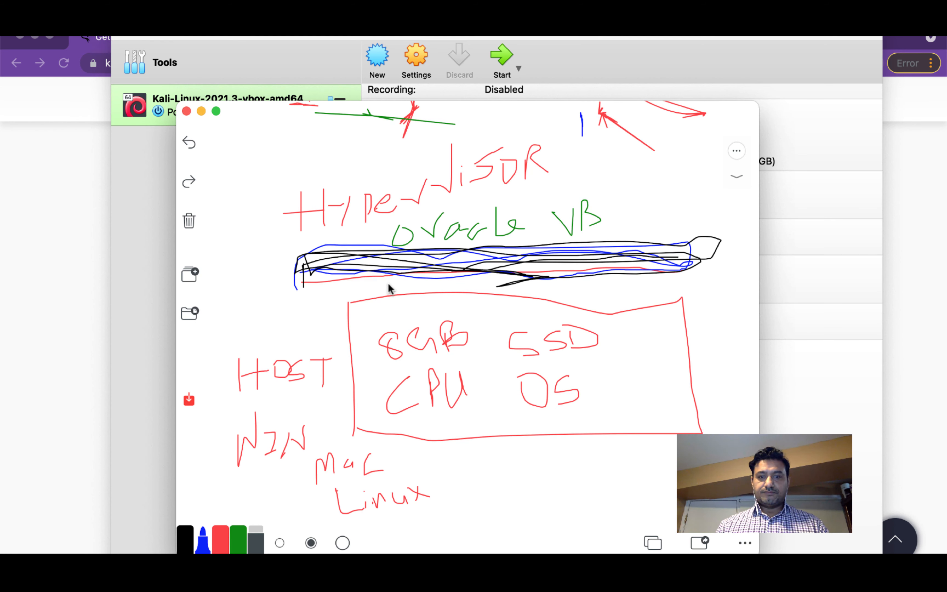
left_click_drag(581, 128, 584, 163)
left_click_drag(581, 108, 609, 108)
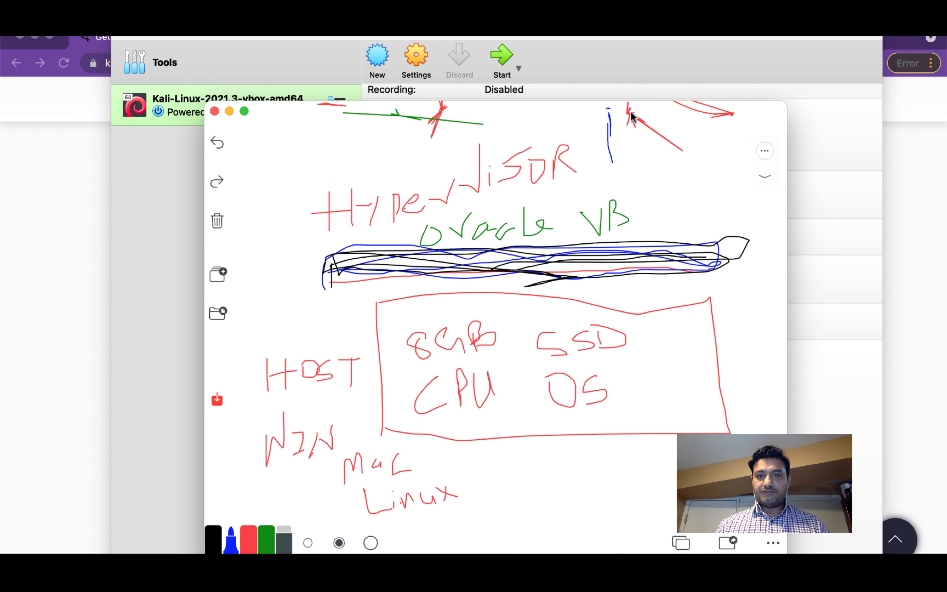
left_click_drag(665, 119, 563, 118)
left_click(606, 117)
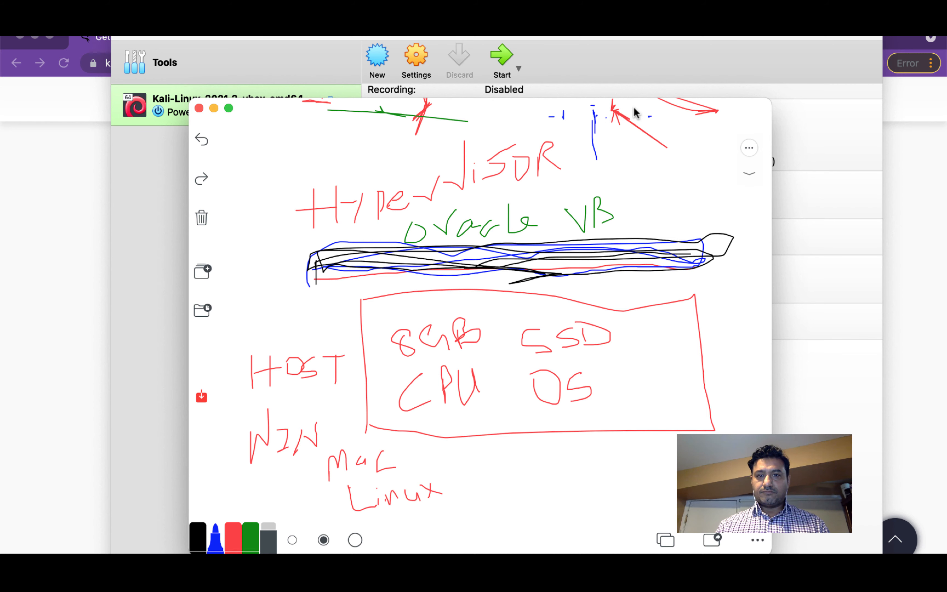
left_click_drag(633, 108, 634, 127)
mouse_move(631, 177)
left_mouse_down()
mouse_move(625, 123)
mouse_move(590, 129)
mouse_move(598, 184)
mouse_move(631, 173)
mouse_move(619, 120)
mouse_move(598, 182)
mouse_move(627, 133)
mouse_move(599, 133)
mouse_move(608, 125)
mouse_move(606, 183)
mouse_move(597, 157)
mouse_move(642, 178)
mouse_move(627, 137)
mouse_move(638, 178)
left_mouse_up()
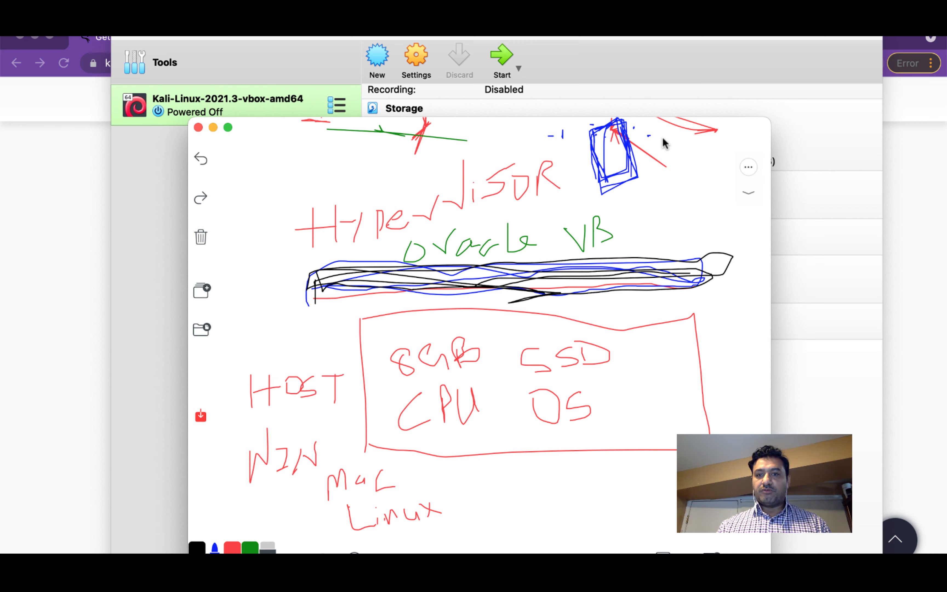
Step: Draw two more blue boxes, one beside the first and one beyond HyperVISOR, with arrows from all three toward the horizontal band
mouse_move(663, 138)
left_mouse_down()
mouse_move(664, 172)
mouse_move(719, 198)
mouse_move(712, 147)
mouse_move(667, 145)
mouse_move(683, 204)
mouse_move(689, 117)
left_mouse_up()
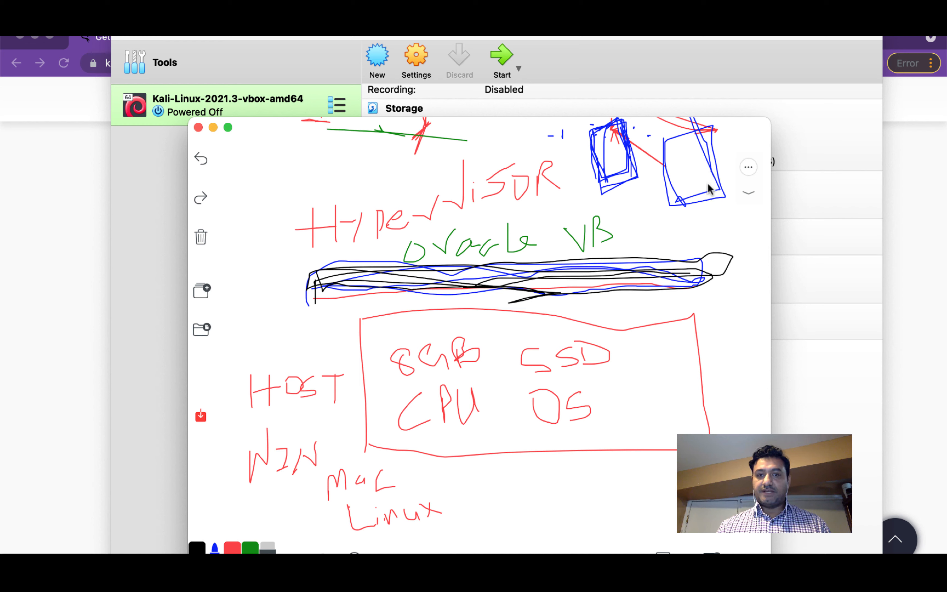
left_click_drag(243, 162, 242, 219)
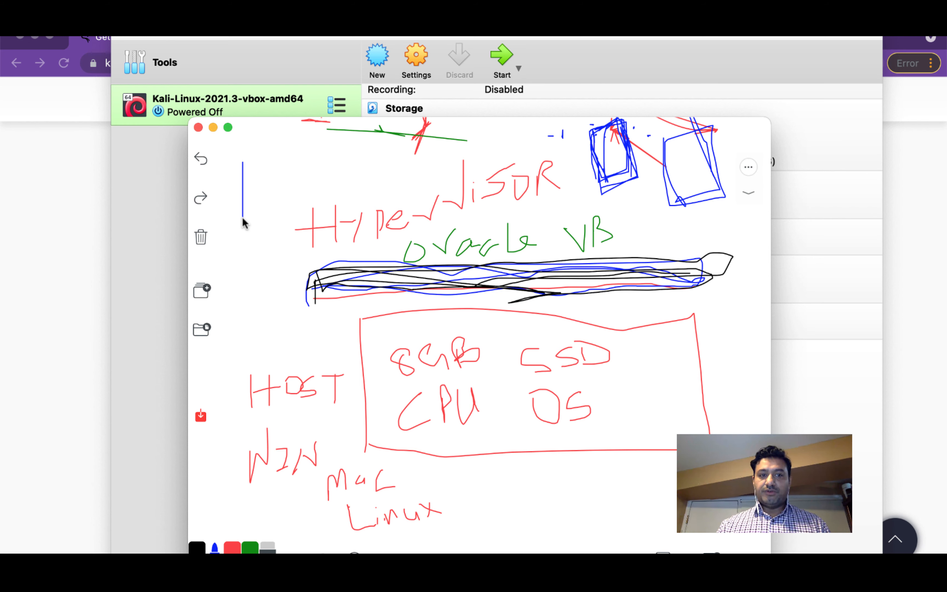
mouse_move(241, 161)
left_mouse_down()
mouse_move(266, 205)
mouse_move(243, 219)
left_mouse_up()
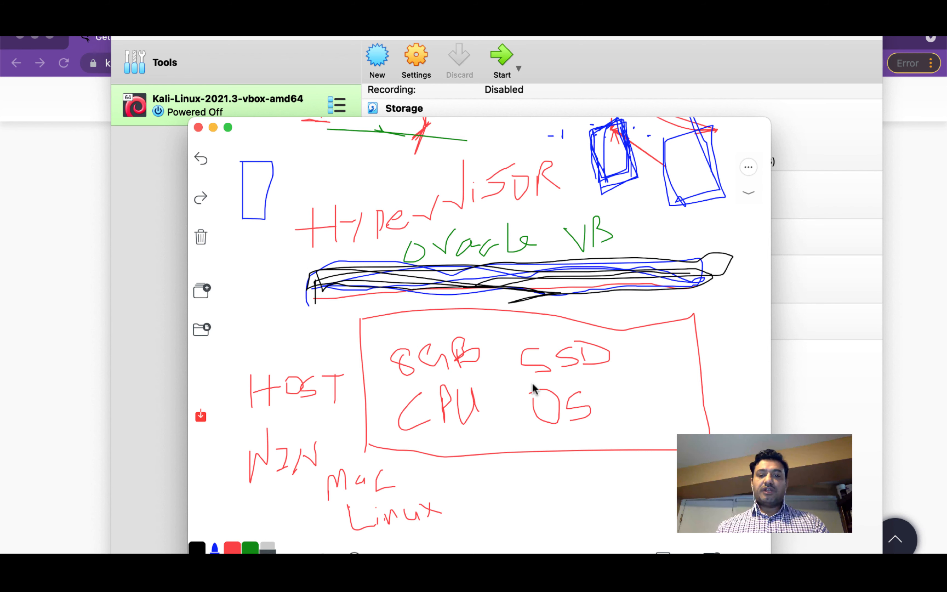
mouse_move(634, 173)
left_mouse_down()
mouse_move(627, 234)
mouse_move(647, 219)
mouse_move(681, 234)
mouse_move(677, 252)
mouse_move(672, 241)
mouse_move(677, 251)
mouse_move(689, 233)
left_mouse_up()
left_click_drag(266, 223, 322, 281)
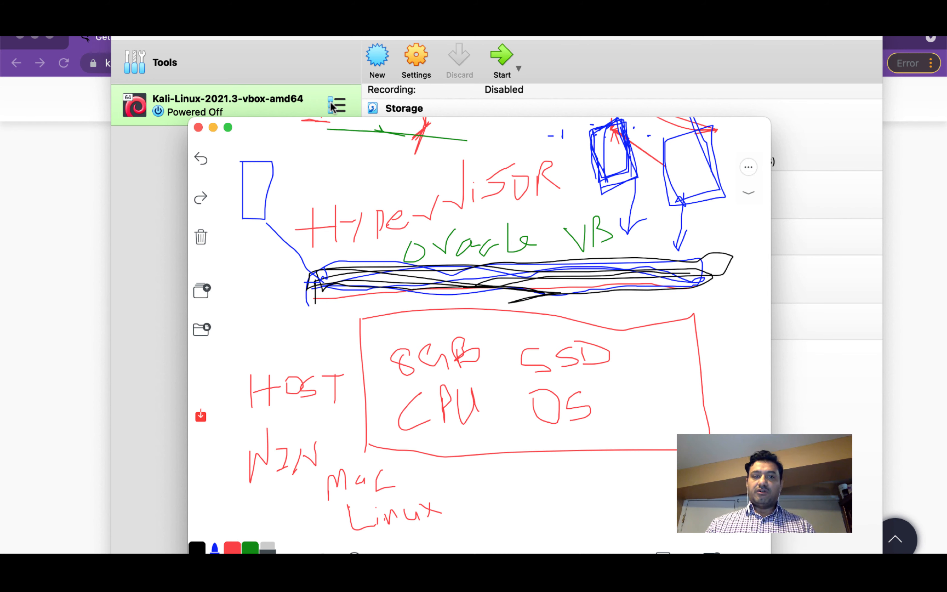
Step: Switch to VirtualBox and inspect the Kali machine's base memory setting, keeping its value
left_click(328, 39)
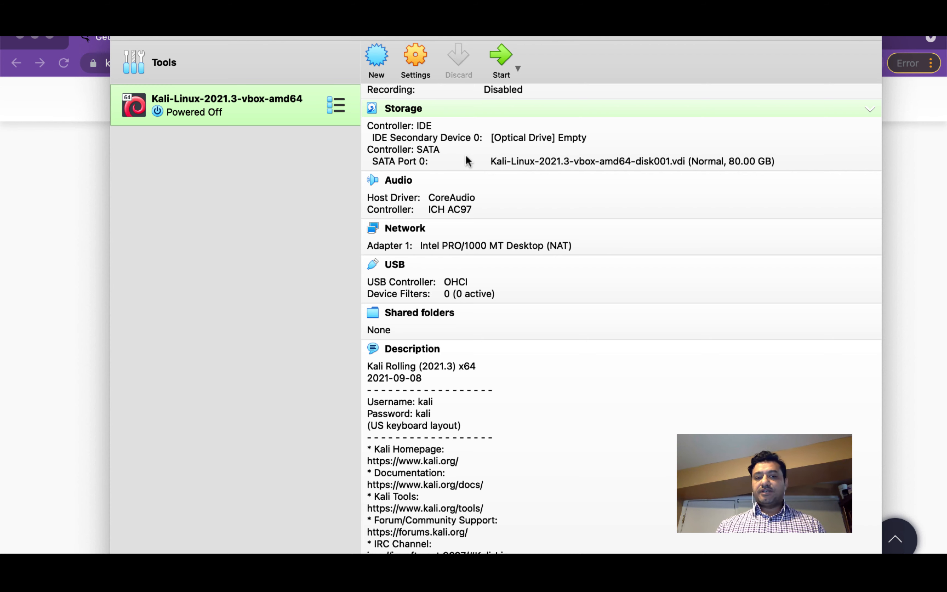
scroll(509, 298, "up", 5)
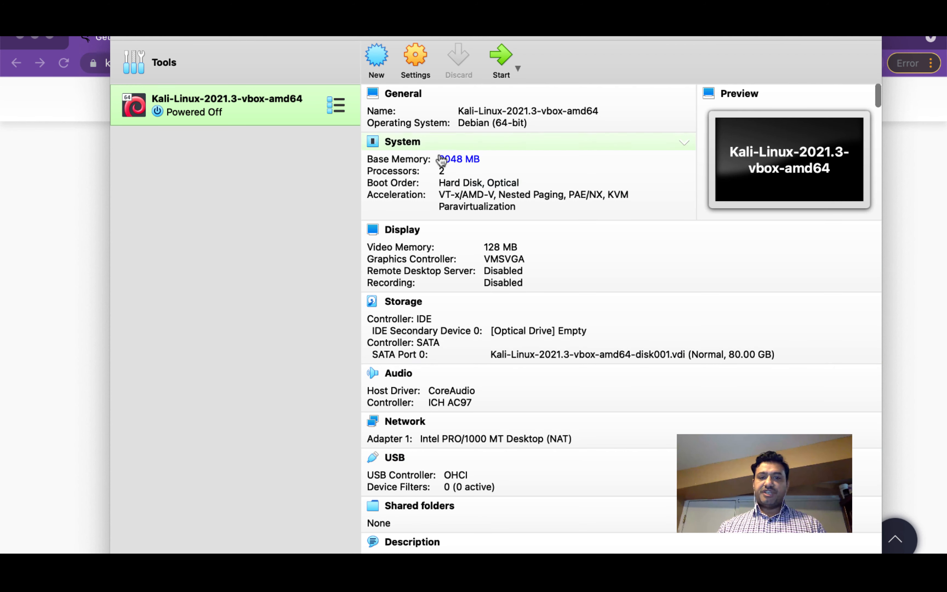
left_click(448, 159)
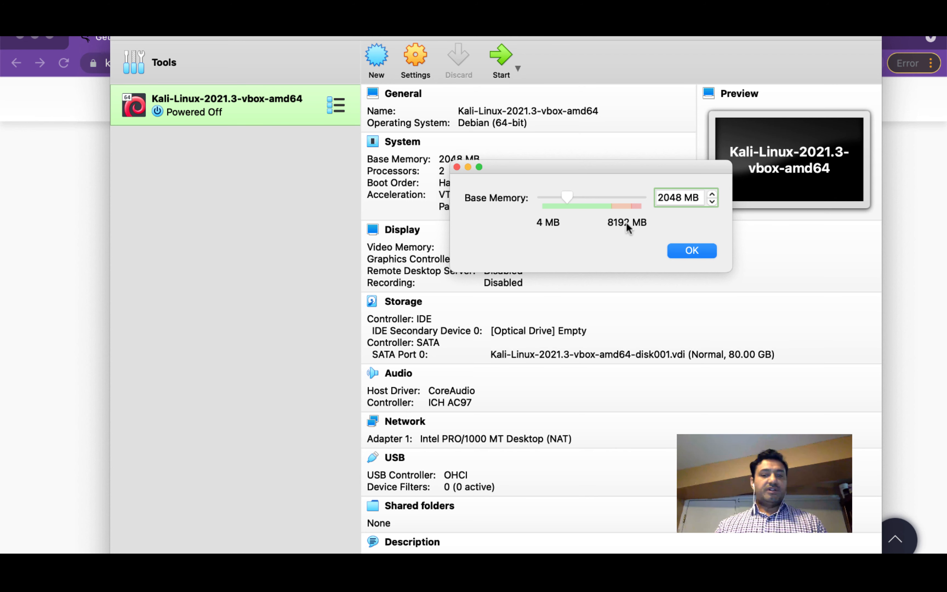
left_click(689, 251)
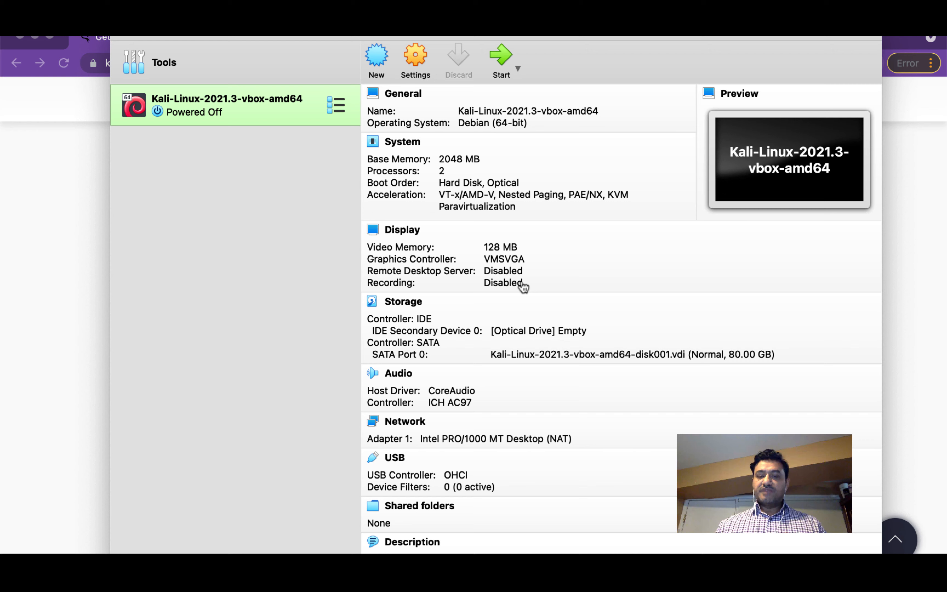
Step: Inspect the Kali machine's video memory and graphics controller settings, keeping both values
left_click(492, 246)
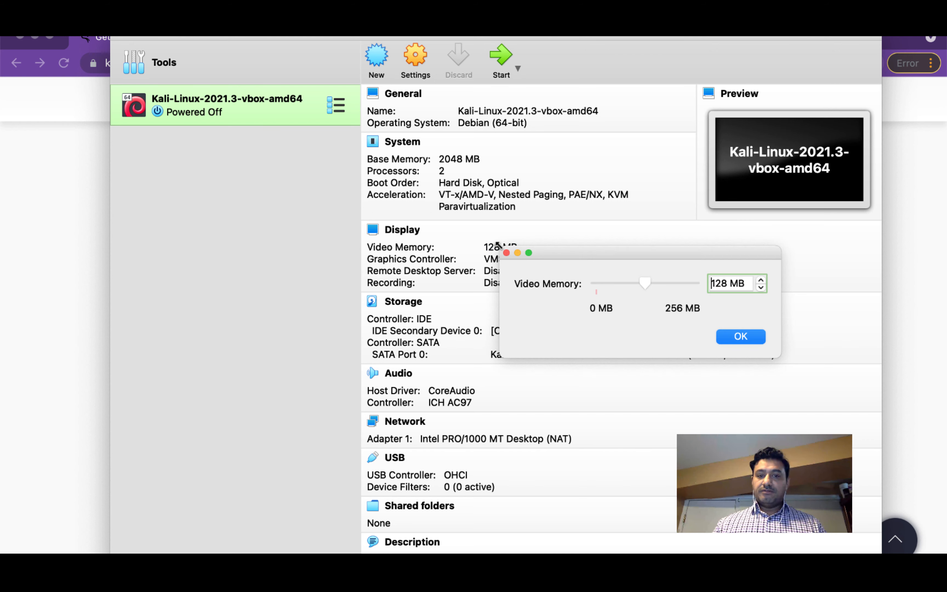
left_click(730, 339)
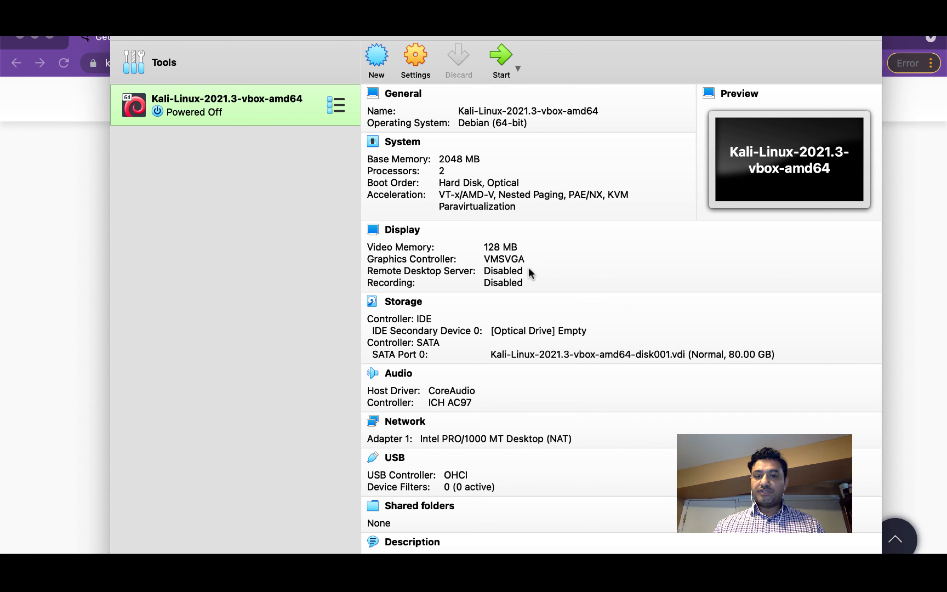
left_click(509, 260)
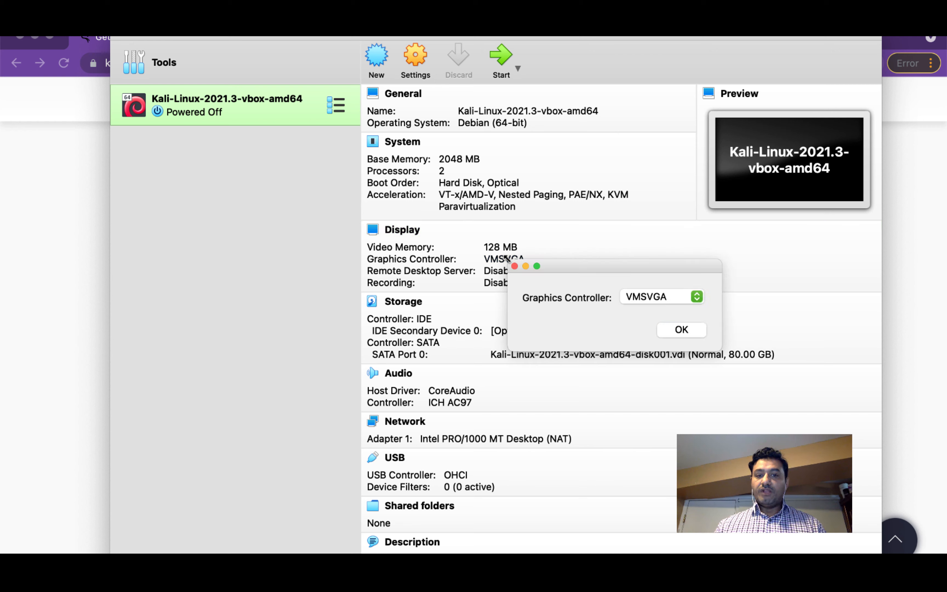
left_click(686, 302)
left_click(644, 299)
left_click(690, 329)
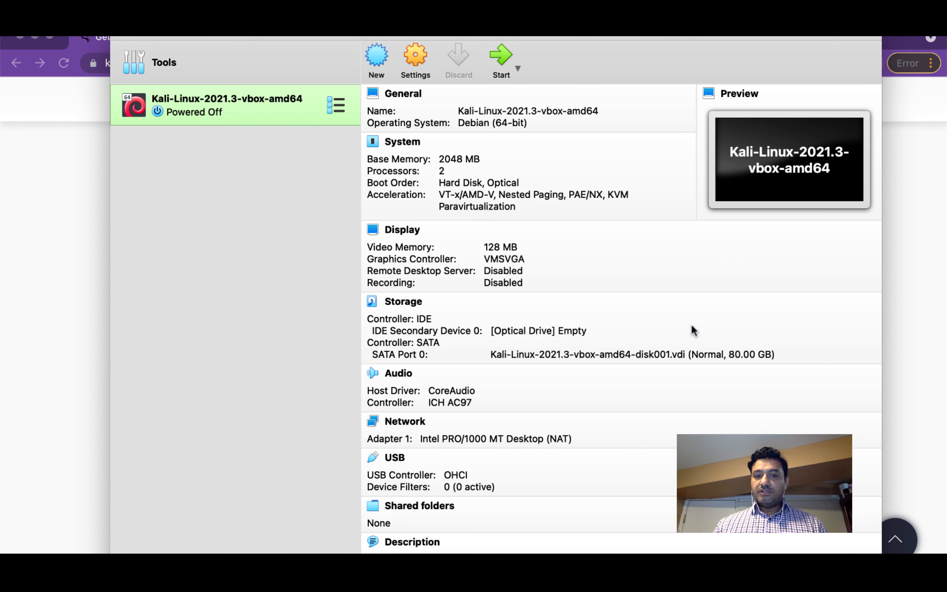
Step: Check the disk options for SATA Port 0, dismiss them, and review the machine's remaining details
left_click(739, 355)
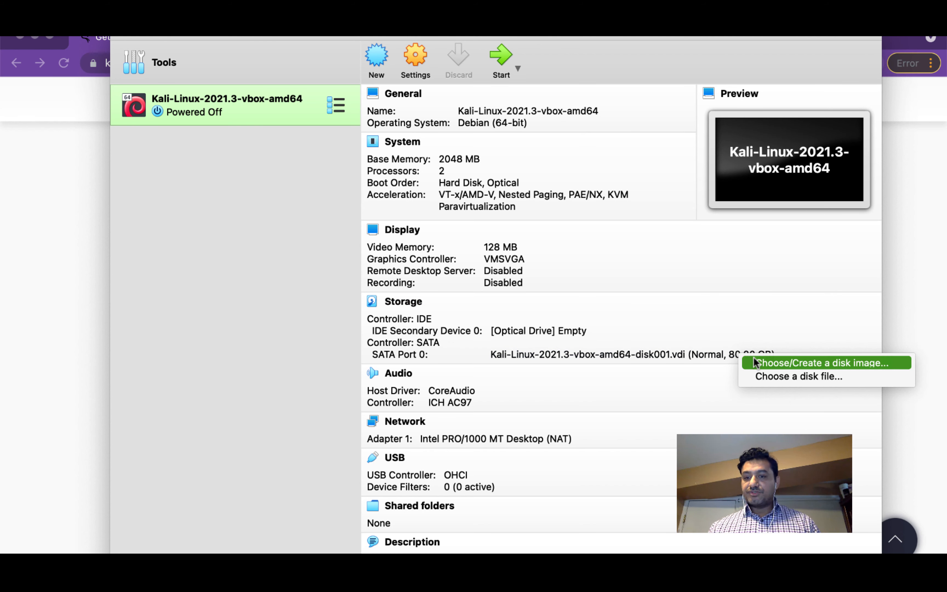
left_click(757, 328)
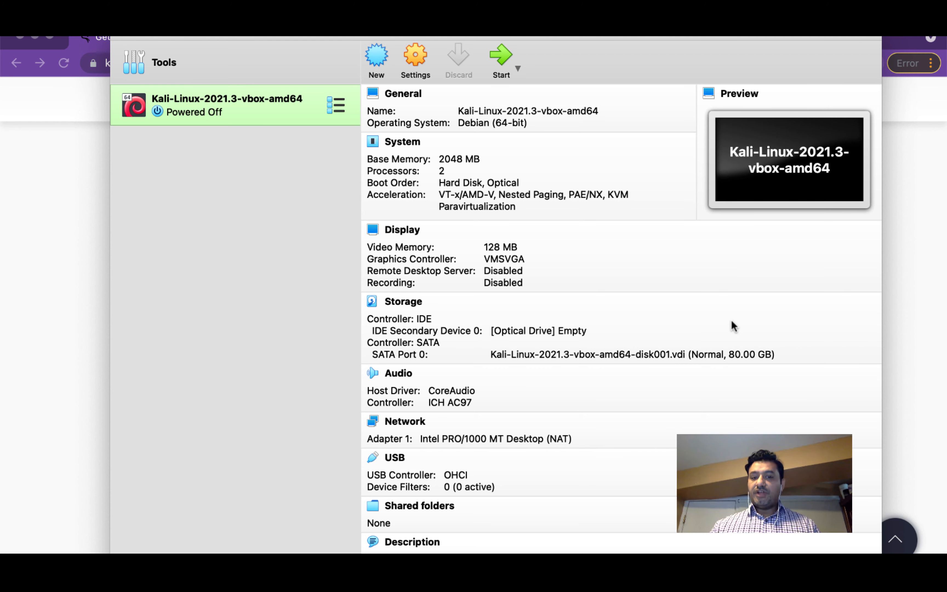
scroll(731, 321, "down", 5)
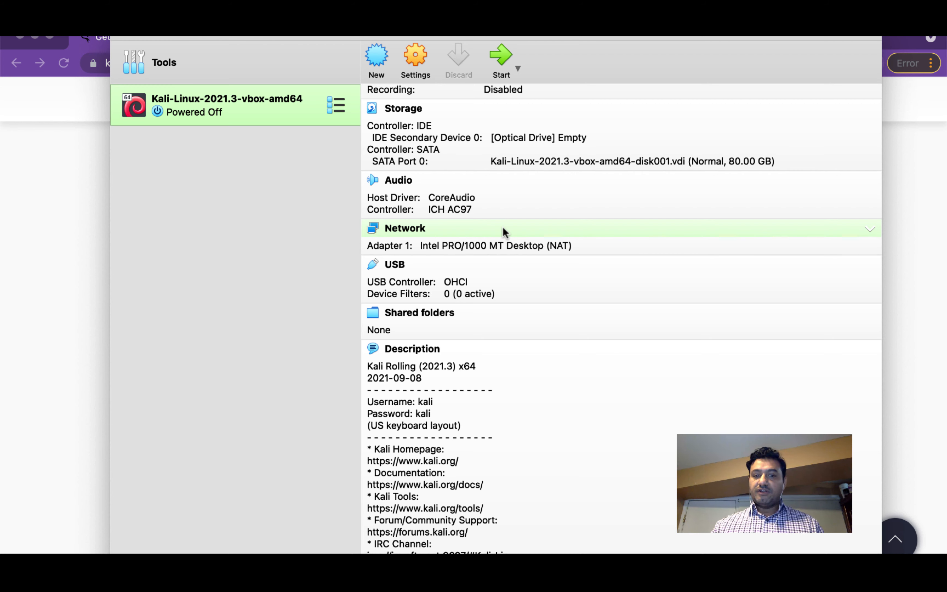
scroll(871, 235, "up", 3)
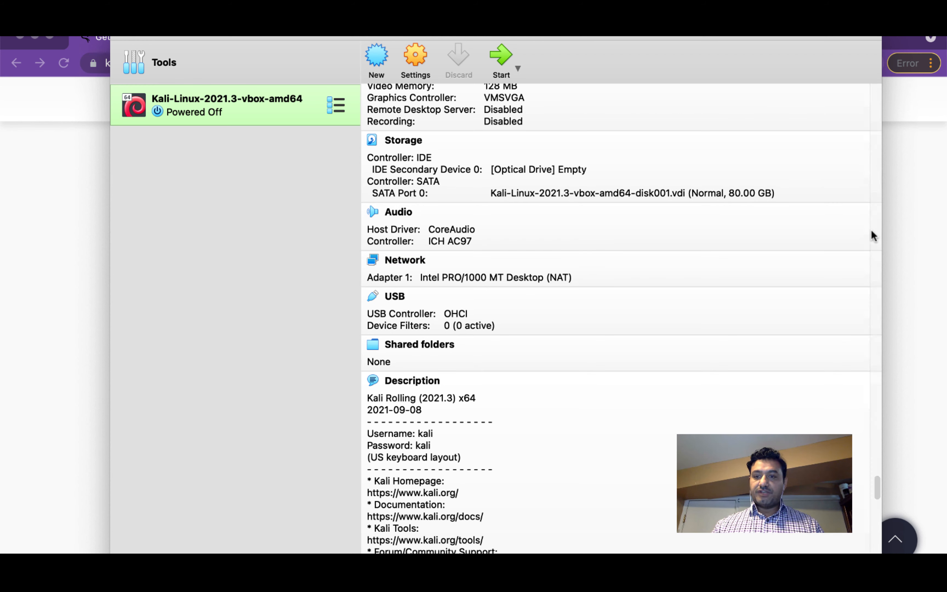
scroll(792, 268, "up", 2)
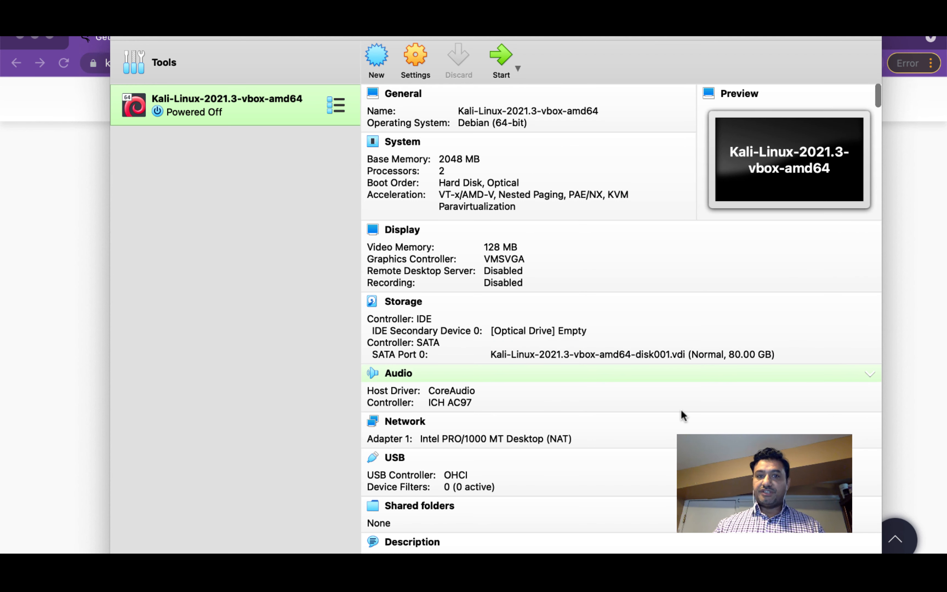
Step: Open the Kali machine's settings and check the attachment options for its first network adapter, keeping NAT
left_click(416, 58)
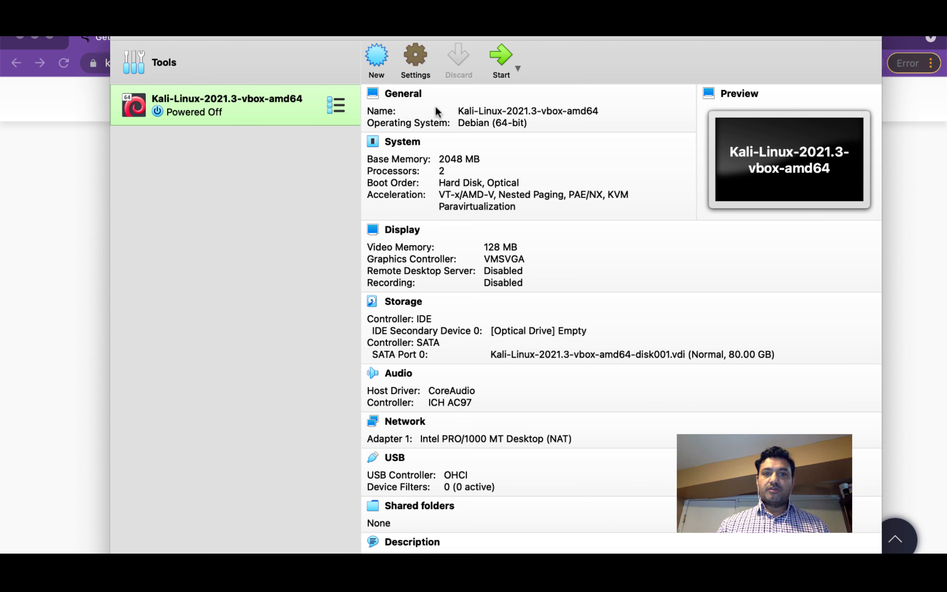
left_click(425, 70)
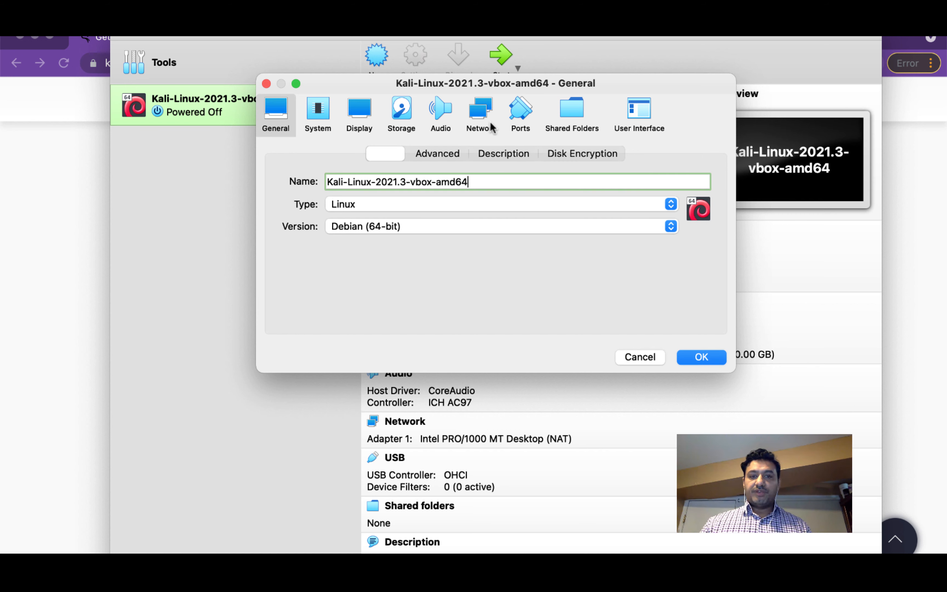
left_click(481, 115)
left_click(529, 205)
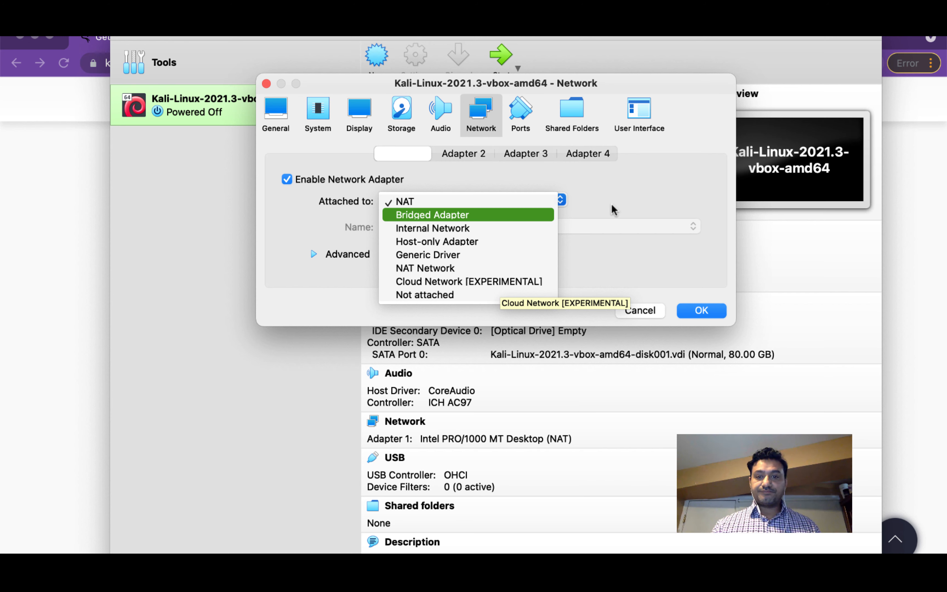
left_click(631, 192)
Step: Review the audio settings, then inspect the Kali hard disk and the empty optical drive in the storage settings
left_click(530, 127)
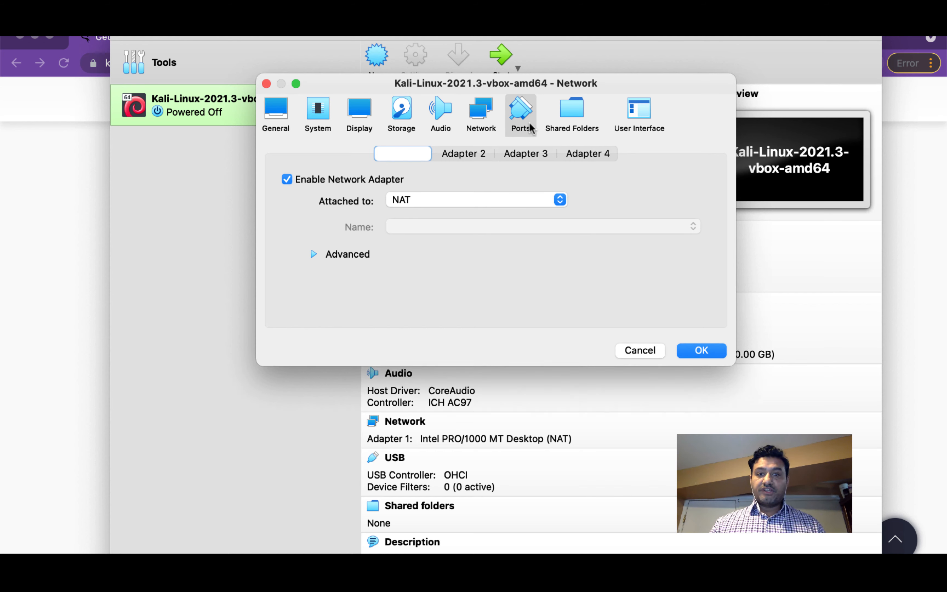
left_click(434, 117)
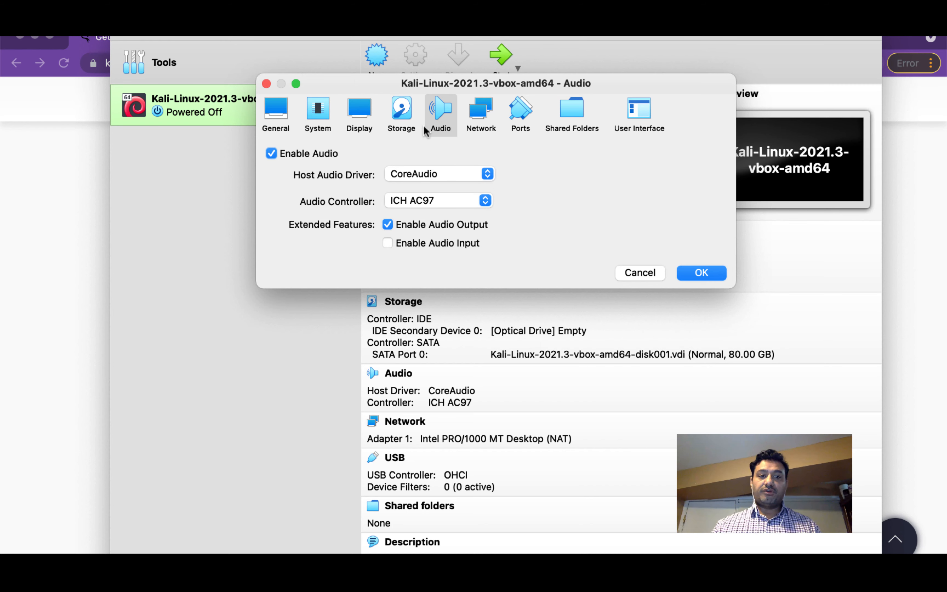
left_click(404, 115)
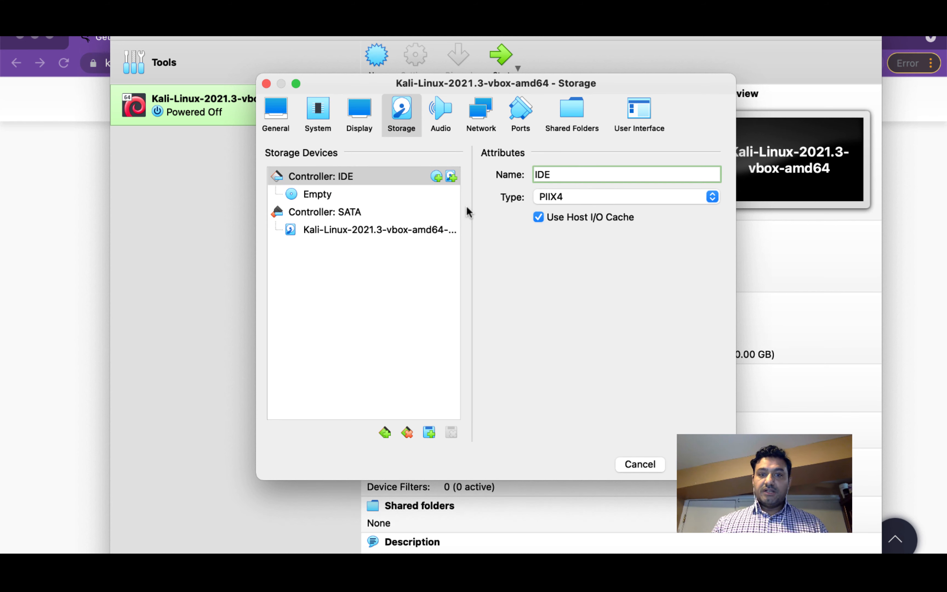
left_click(360, 228)
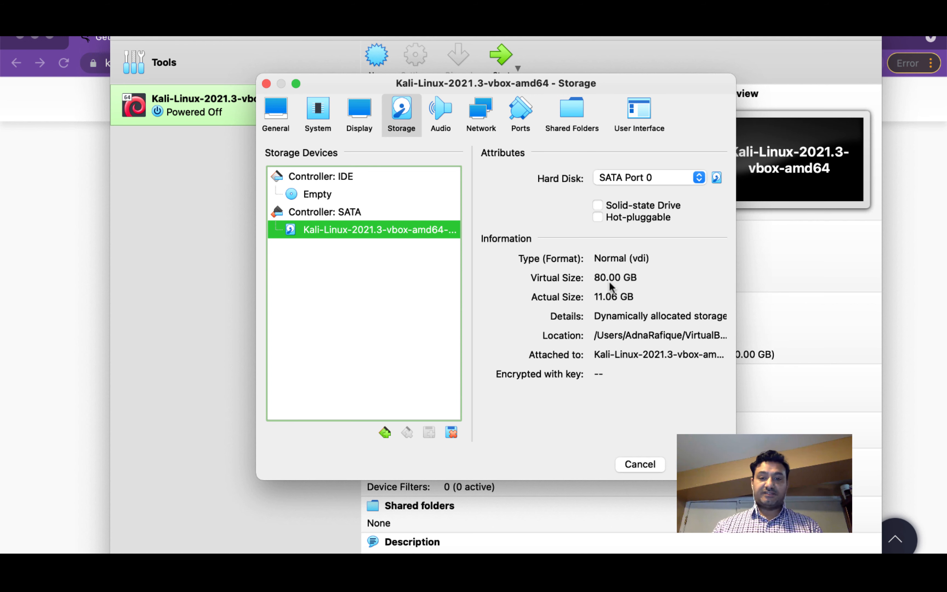
left_click(681, 178)
left_click(681, 179)
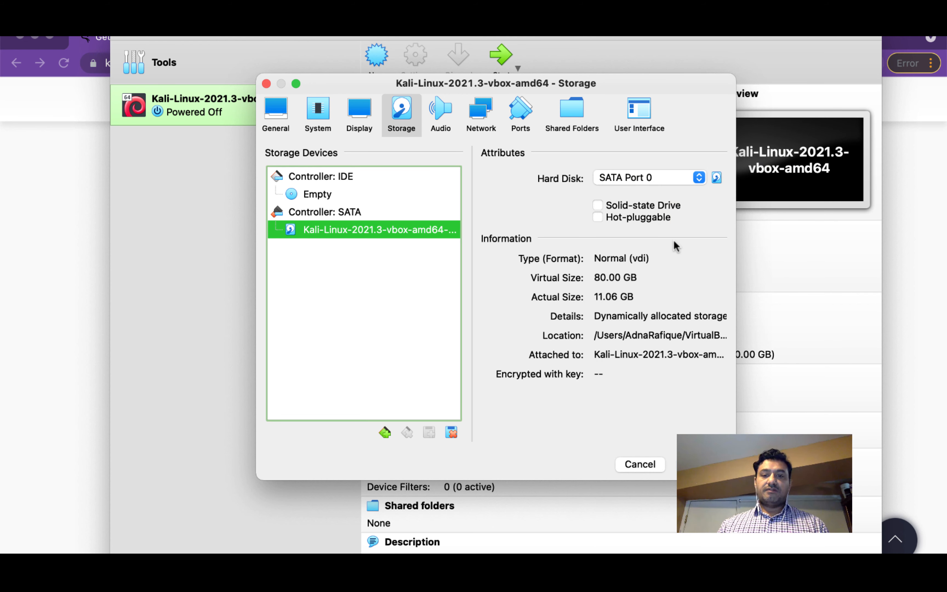
left_click(316, 193)
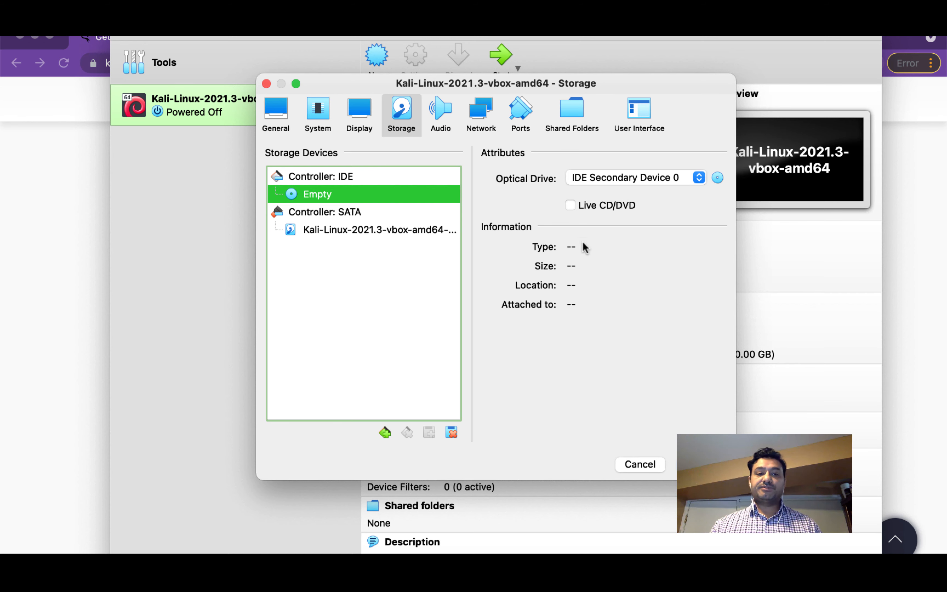
Step: Look over the display settings and disable Optical in the boot order of the system settings
left_click(368, 109)
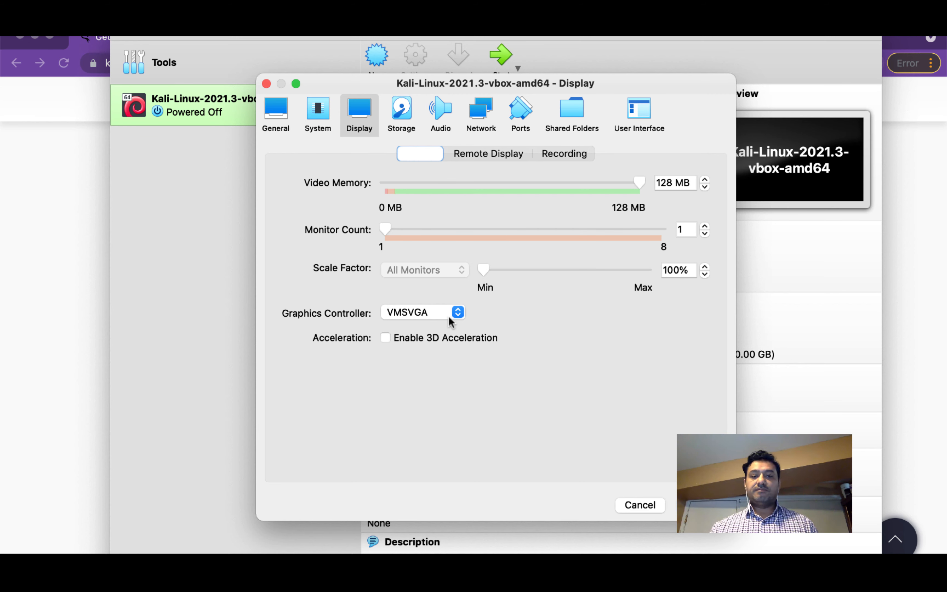
left_click(319, 120)
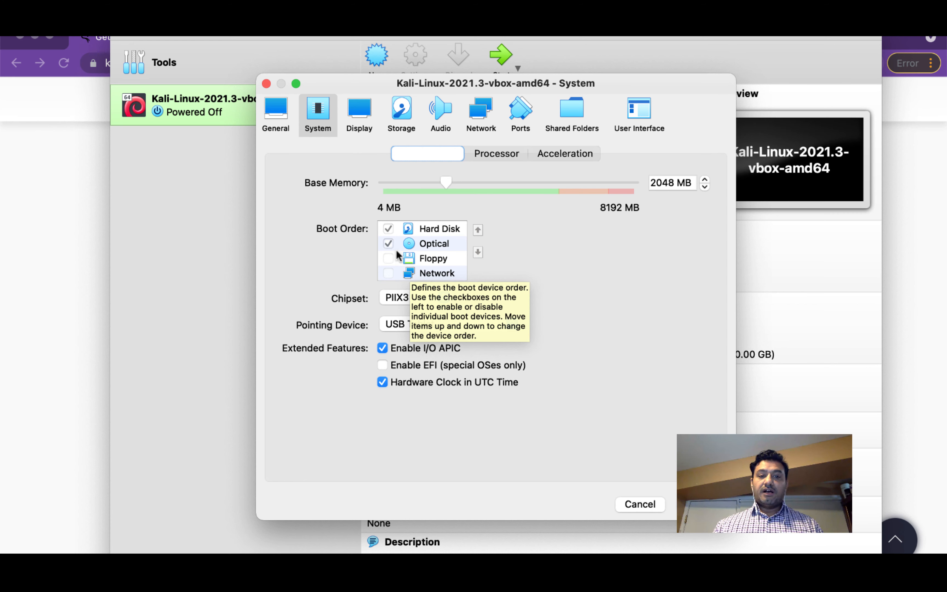
left_click(389, 245)
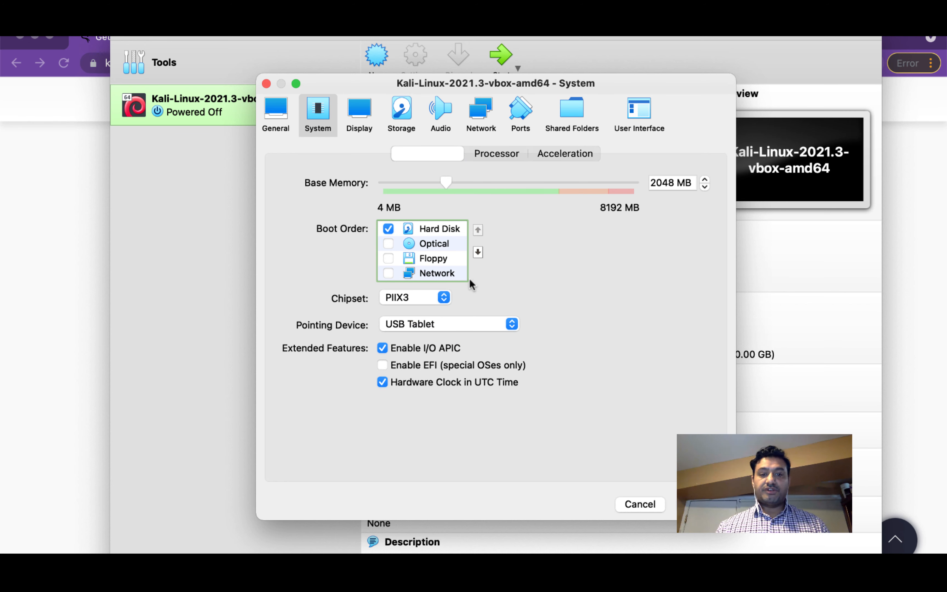
Step: Check the guest operating system versions offered in the general settings, keeping Debian (64-bit)
left_click(286, 110)
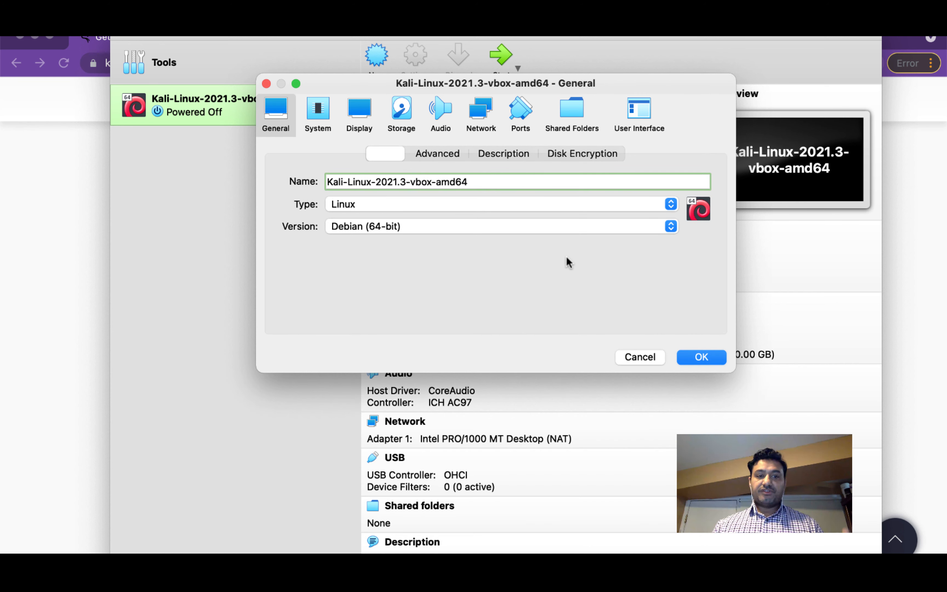
left_click(387, 227)
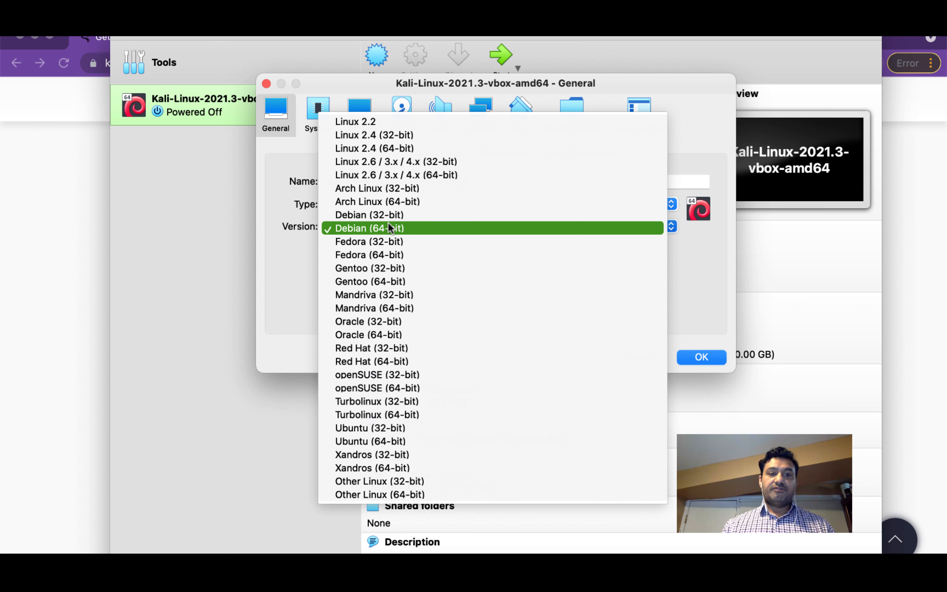
left_click(388, 222)
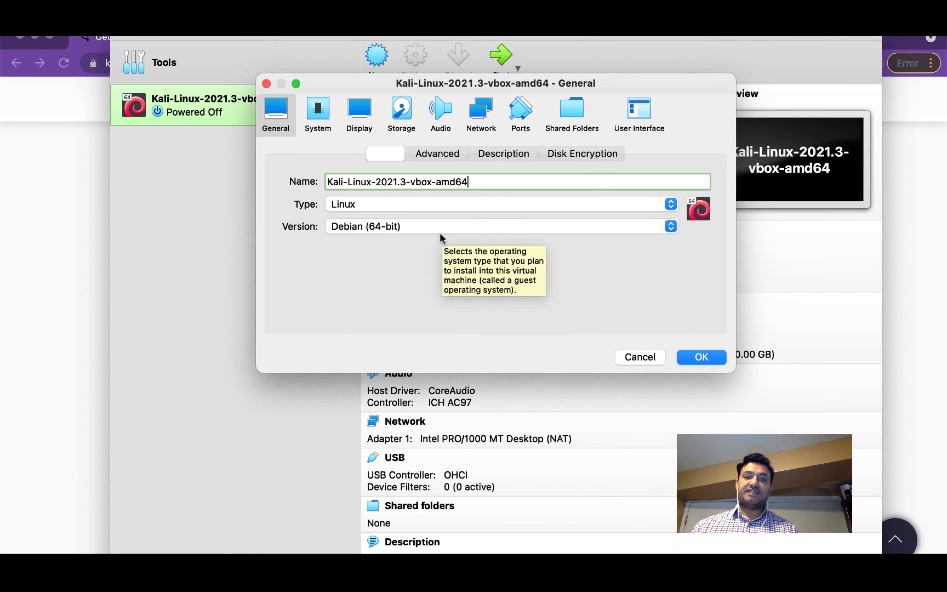
Step: Look through the user interface, shared folders, ports, network, audio and storage settings, and save the machine's configuration
left_click(650, 116)
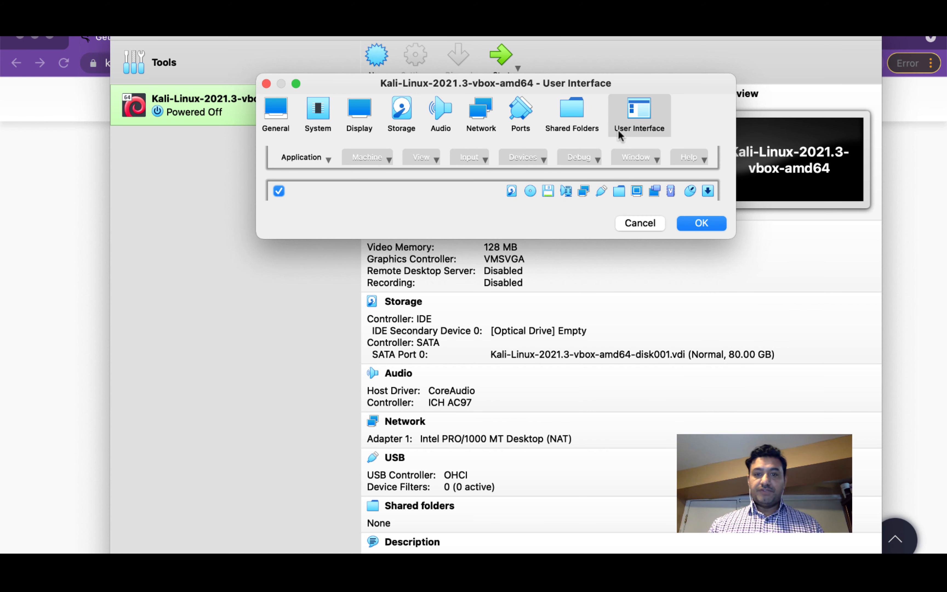
left_click(575, 115)
left_click(518, 117)
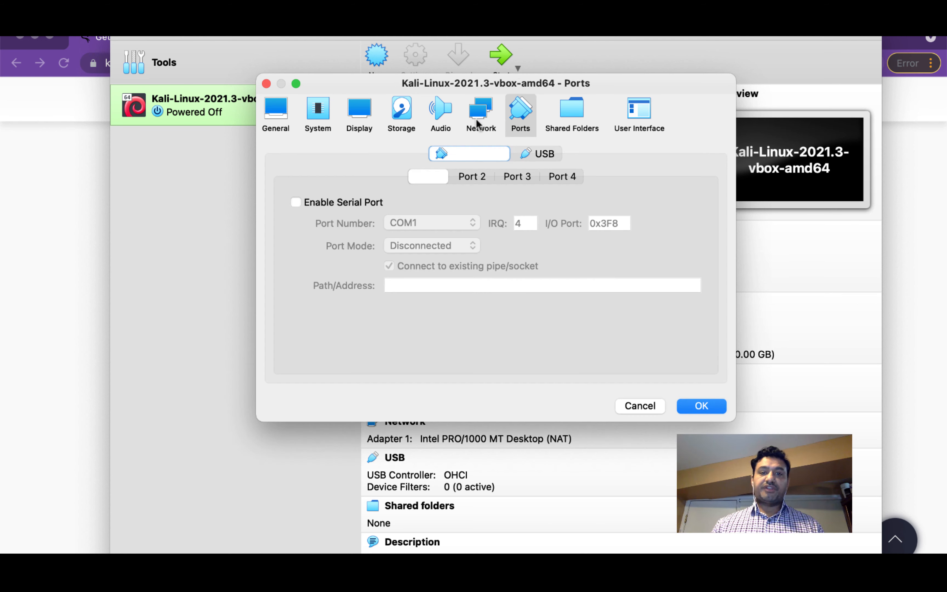
left_click(481, 118)
left_click(442, 114)
left_click(401, 110)
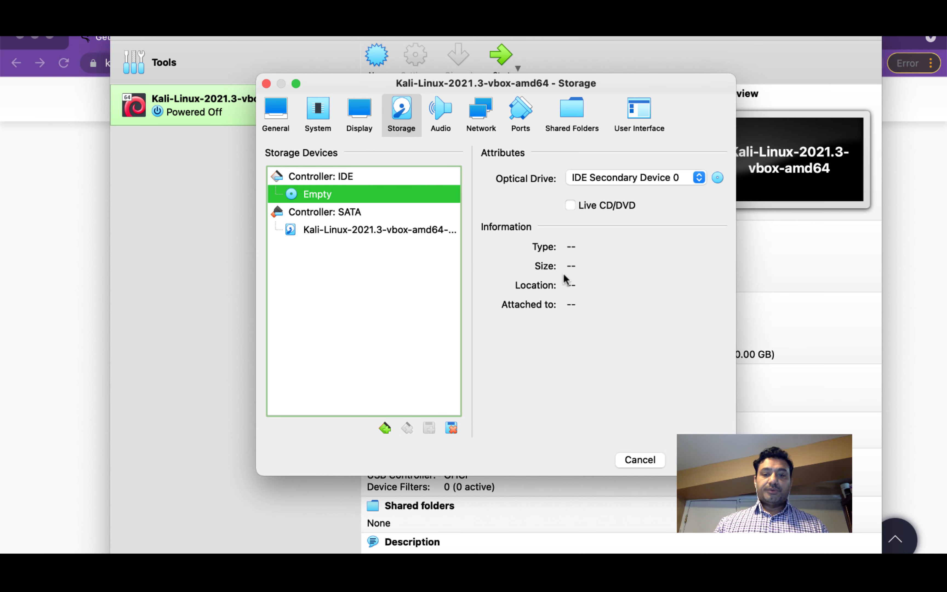
left_click(699, 459)
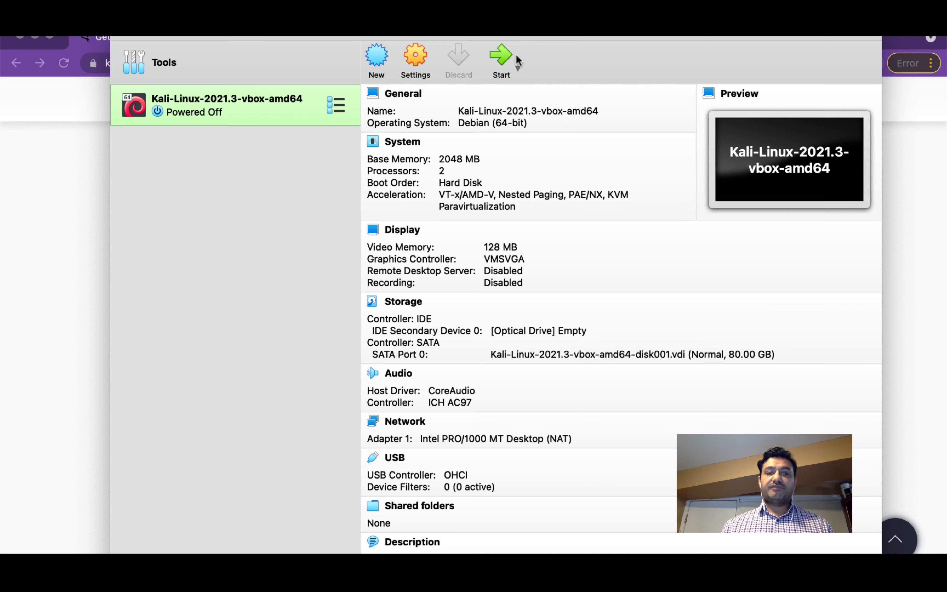
Step: Check the start modes available for the Kali machine without launching it
left_click(517, 68)
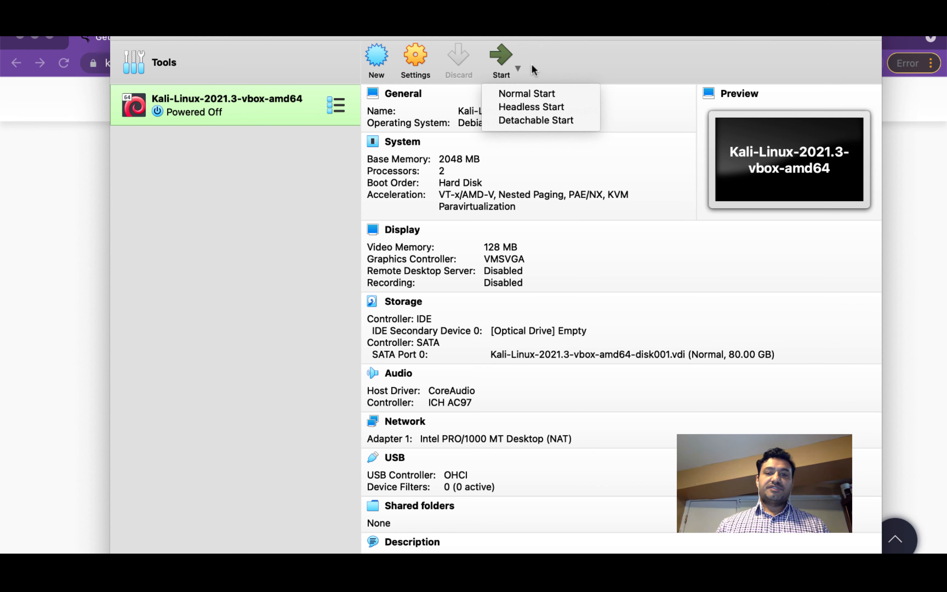
left_click(562, 59)
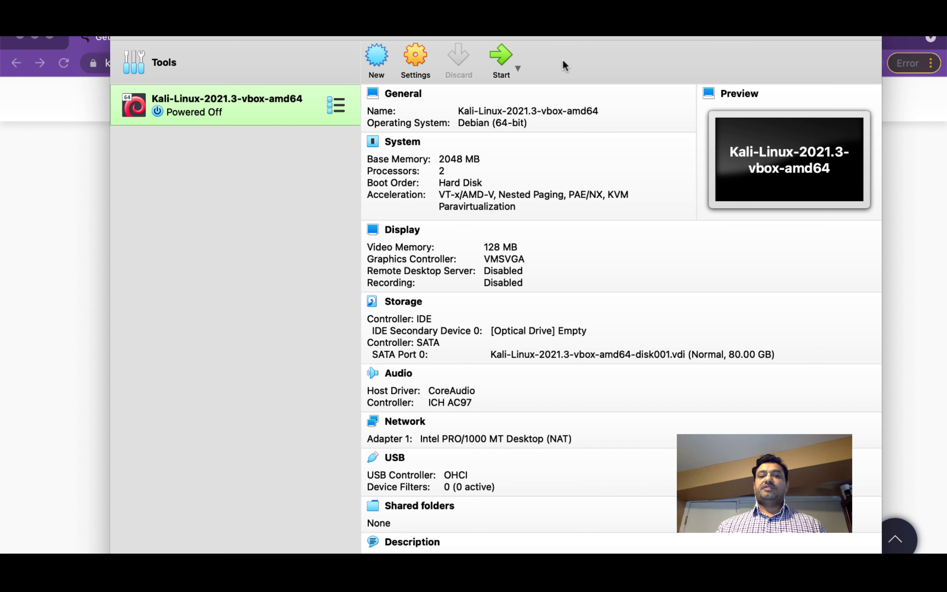
left_click(519, 69)
left_click(585, 58)
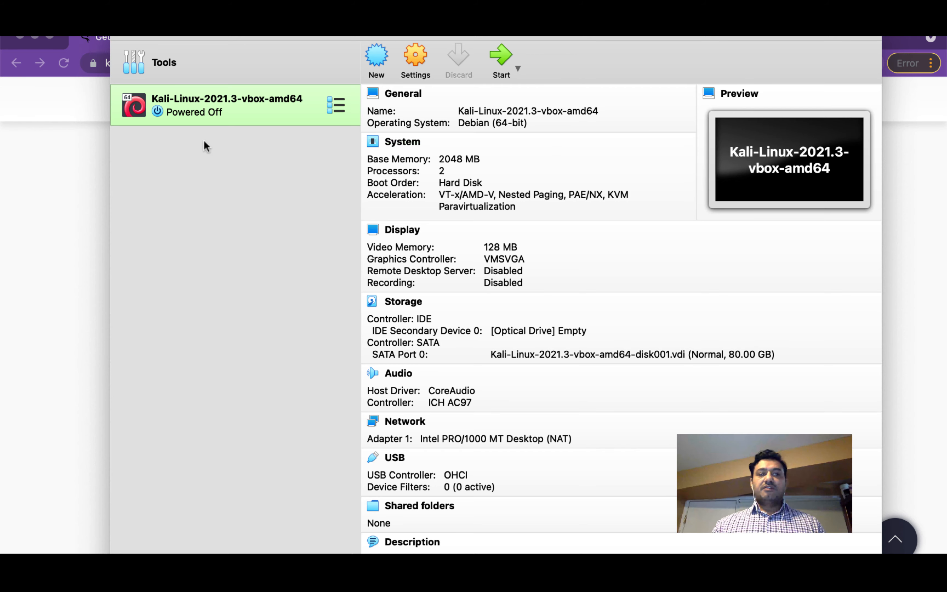
Step: Switch to the Kali website in Chrome and open the Kali Linux Overview page
left_click(51, 206)
scroll(360, 254, "up", 10)
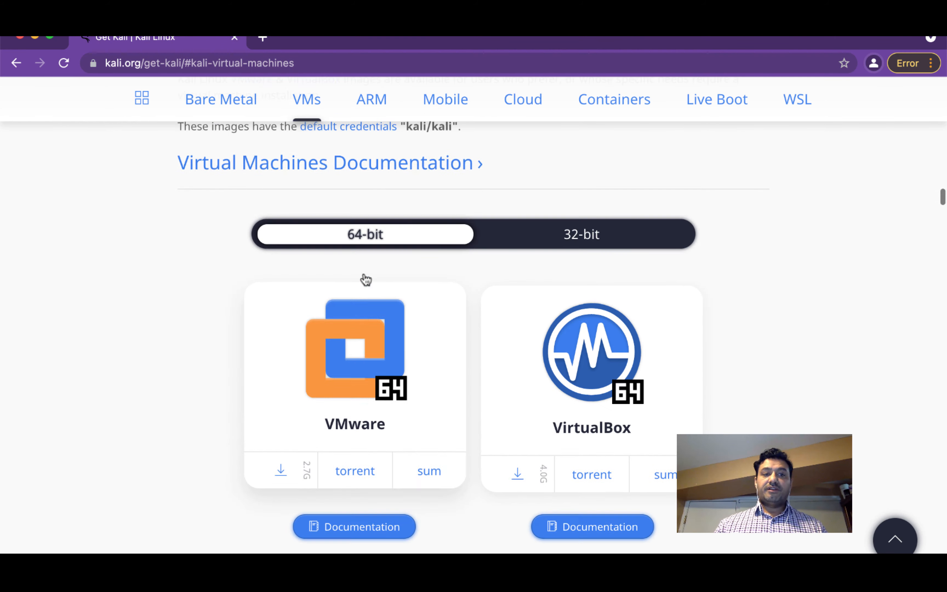
scroll(364, 275, "up", 15)
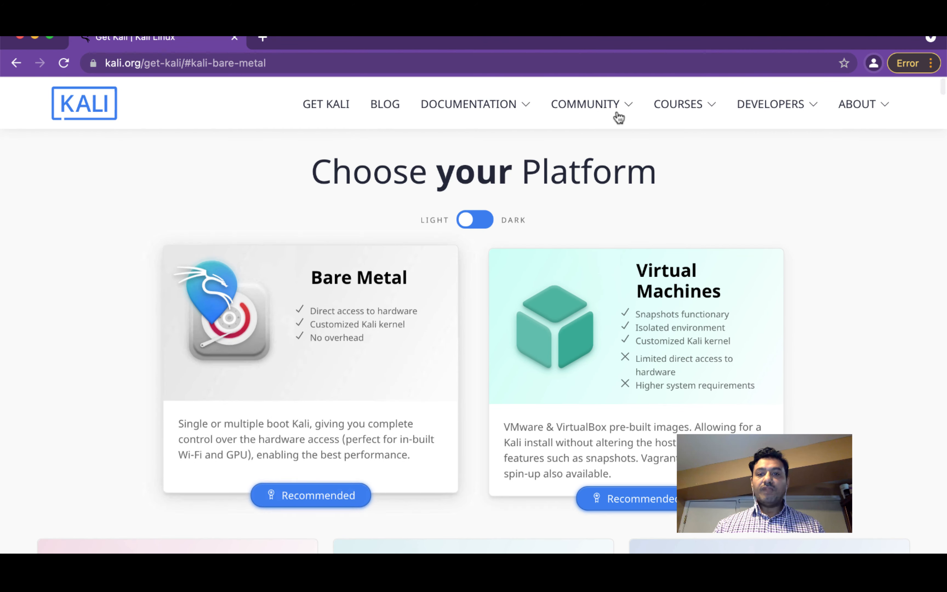
mouse_move(700, 102)
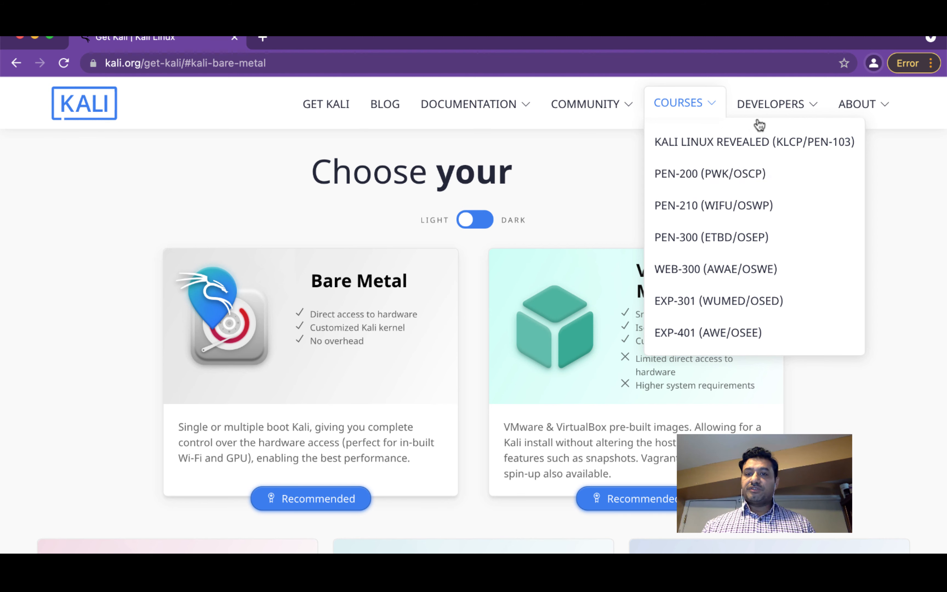
mouse_move(742, 109)
mouse_move(869, 100)
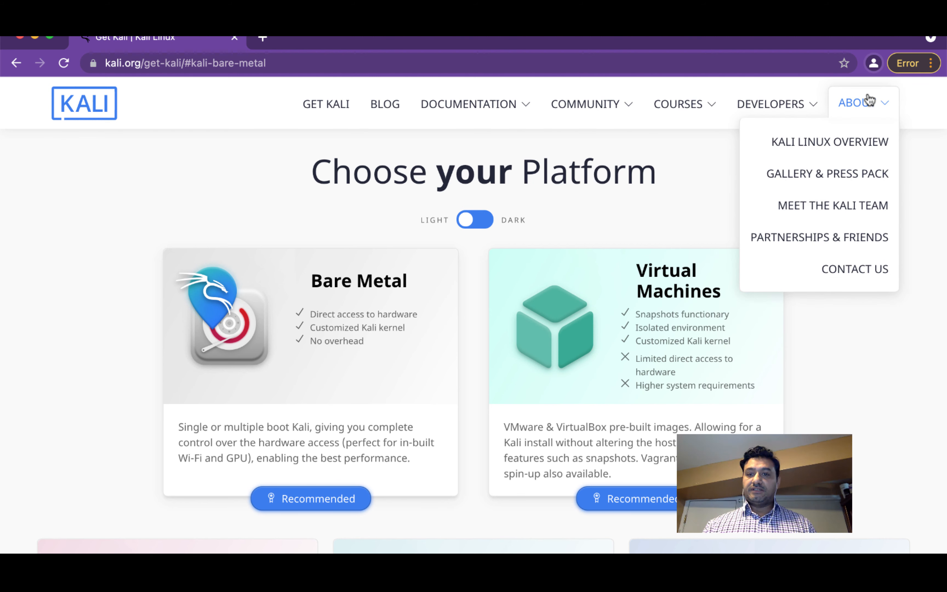
left_click(853, 145)
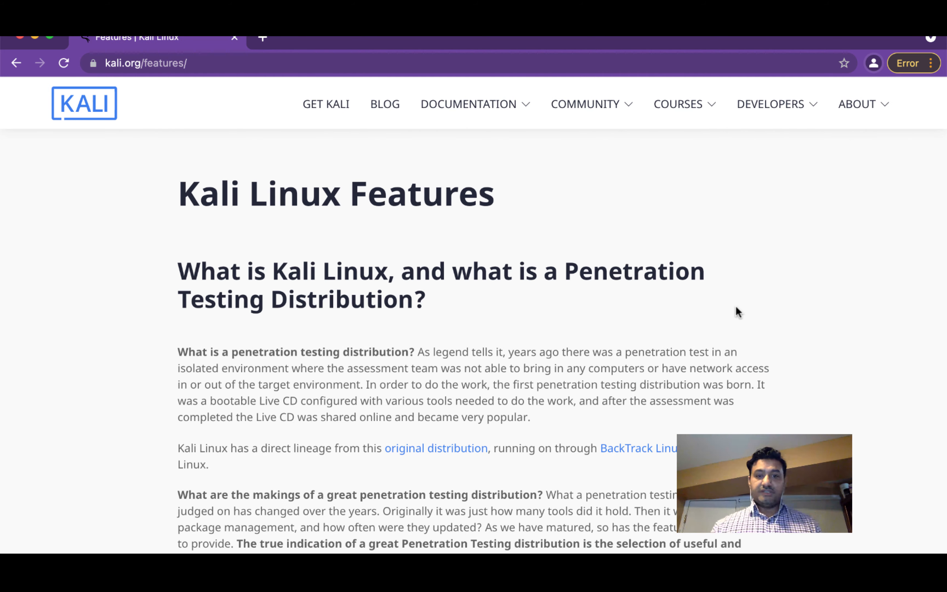
Step: Read through the Kali Linux Features page, including the special features and the further learning resources
scroll(732, 331, "down", 2)
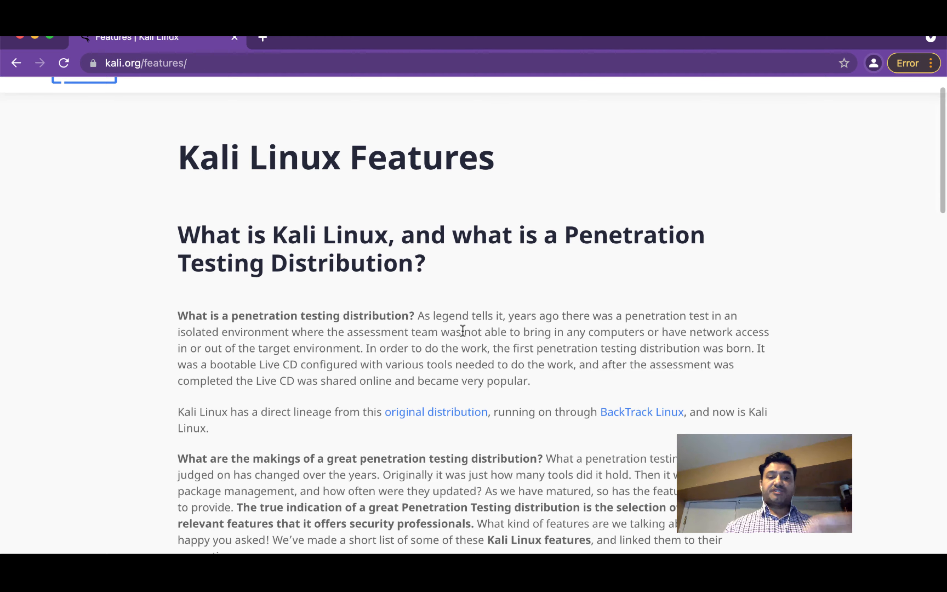
scroll(463, 329, "down", 5)
scroll(463, 326, "down", 10)
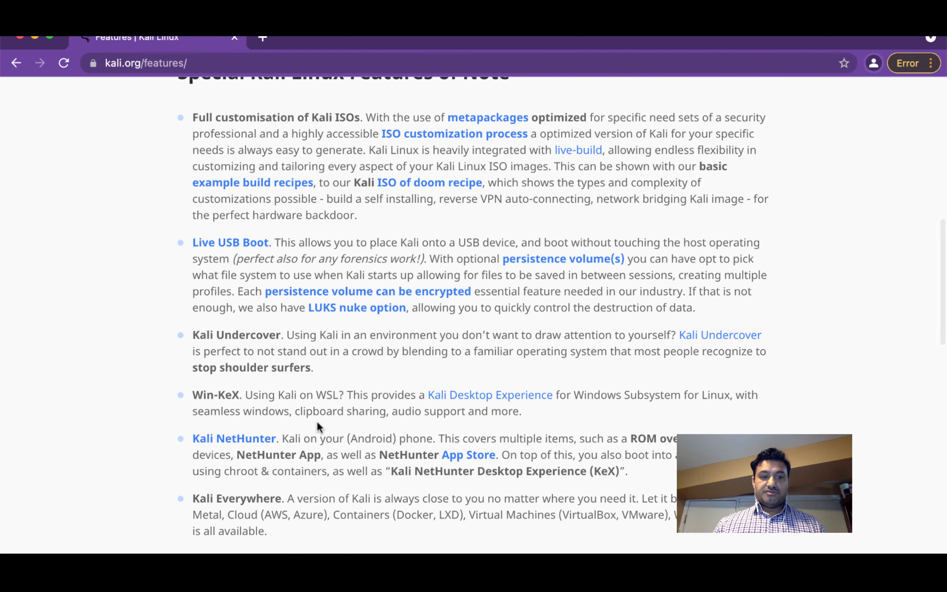
scroll(316, 422, "down", 5)
scroll(317, 426, "down", 9)
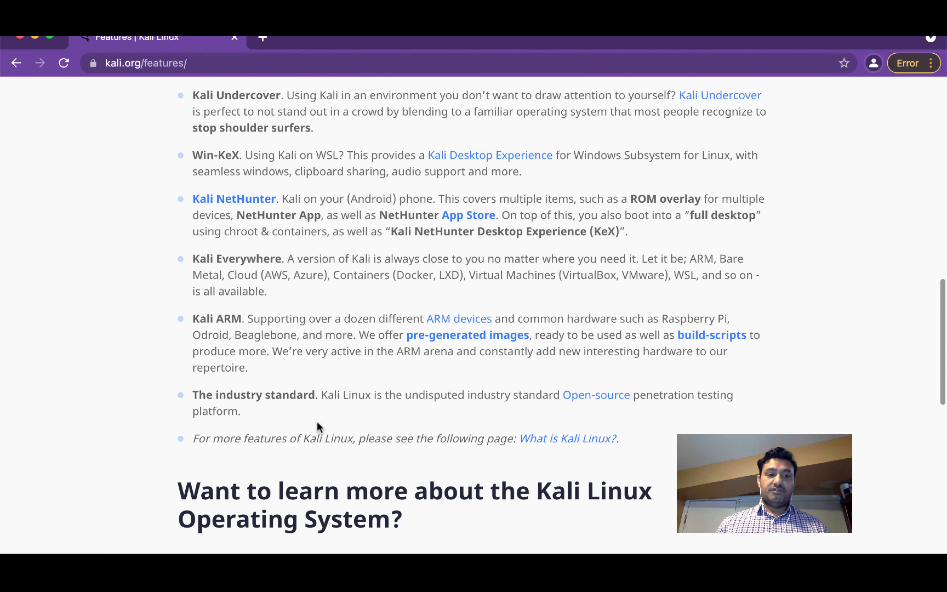
scroll(317, 424, "down", 9)
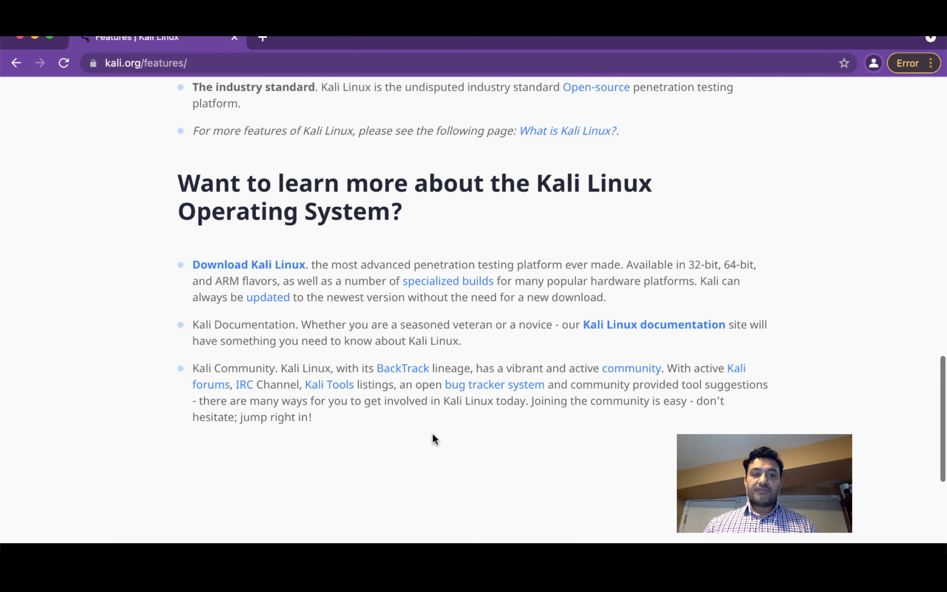
scroll(451, 442, "up", 20)
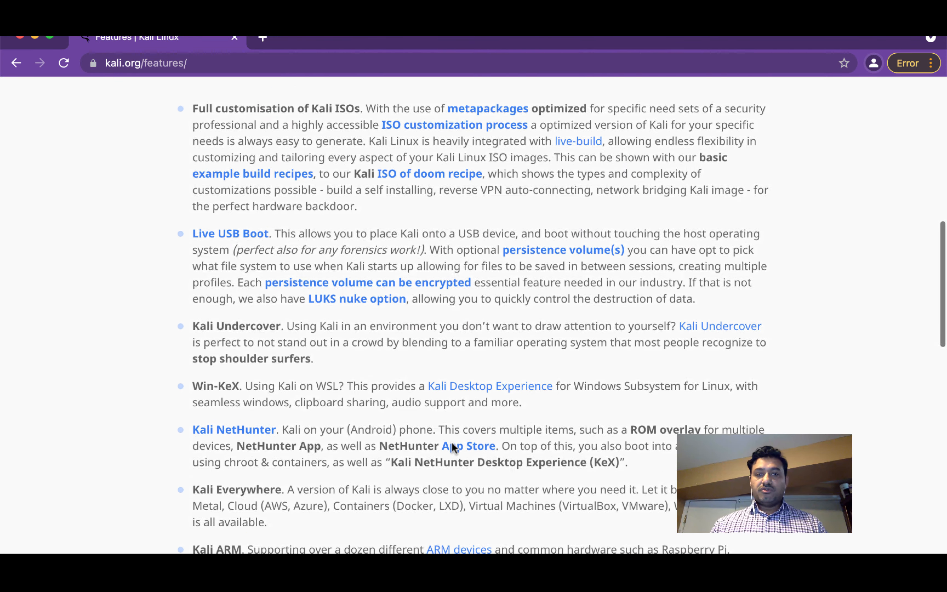
scroll(517, 468, "up", 15)
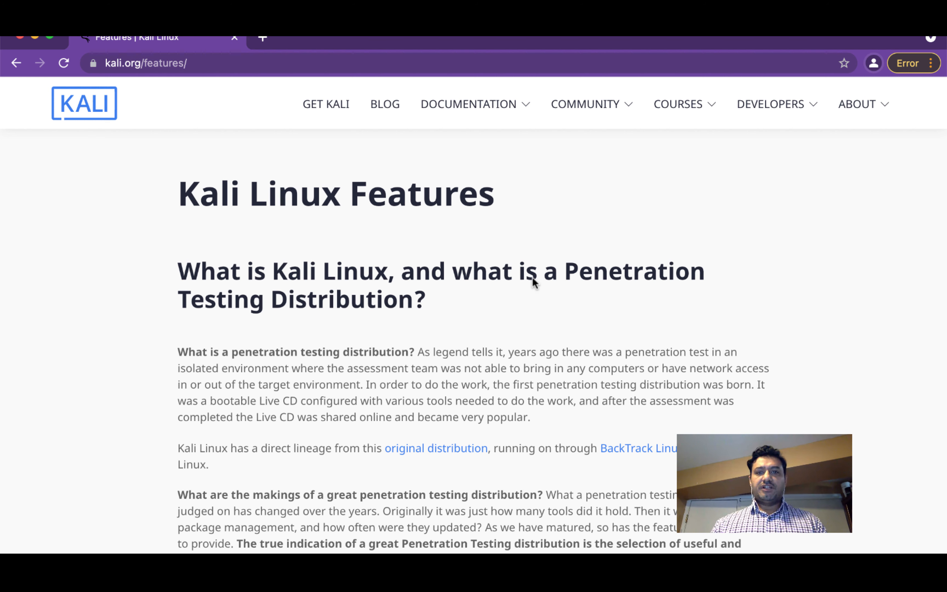
mouse_move(546, 115)
left_click(532, 18)
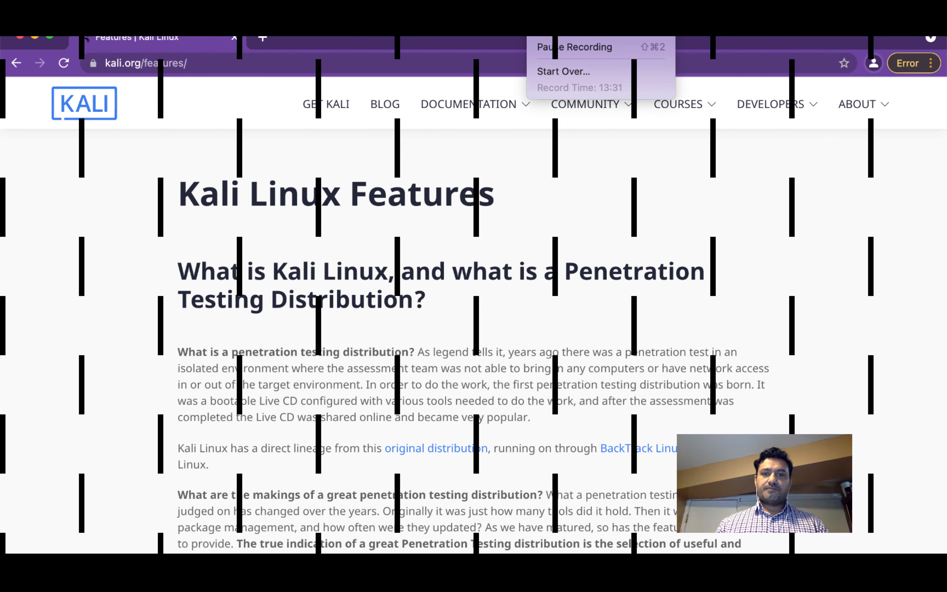